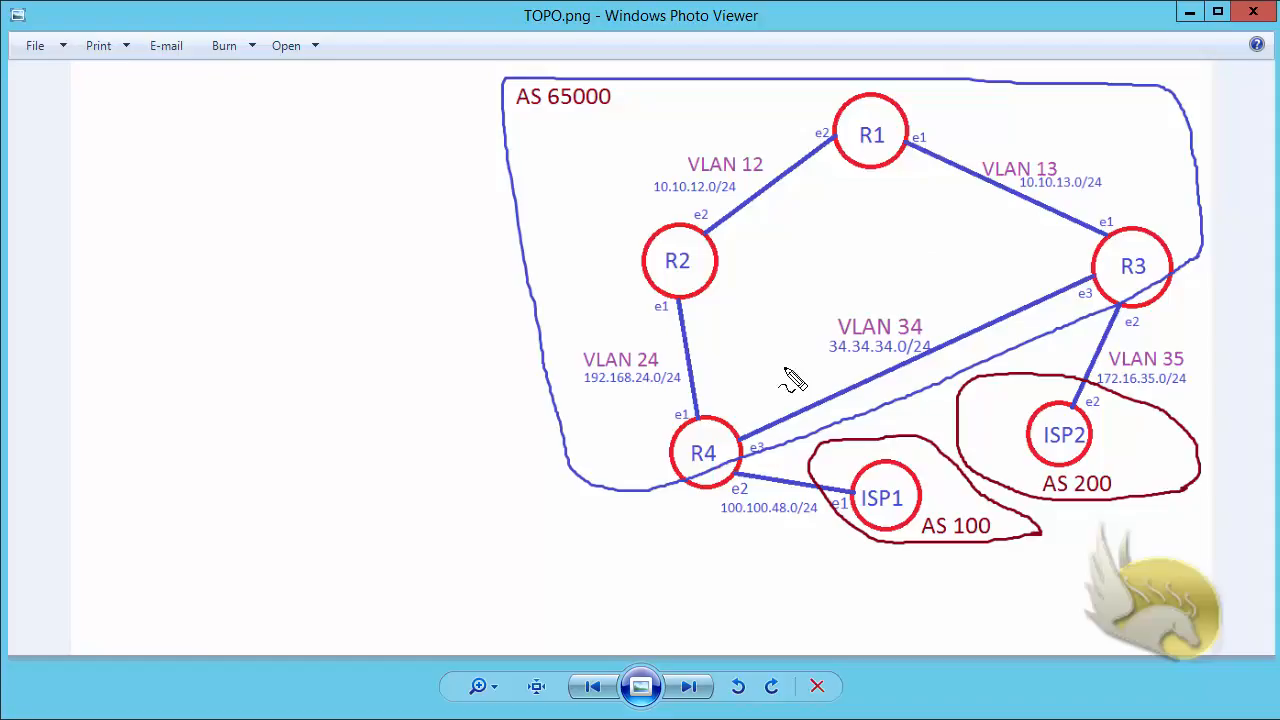
Step: Mark a cross on the R2–R4 link and arrows from R1 to R2, R4 and R3 on the topology, and clear the markings
mouse_move(700, 335)
mouse_down()
mouse_move(678, 367)
mouse_move(700, 359)
mouse_up()
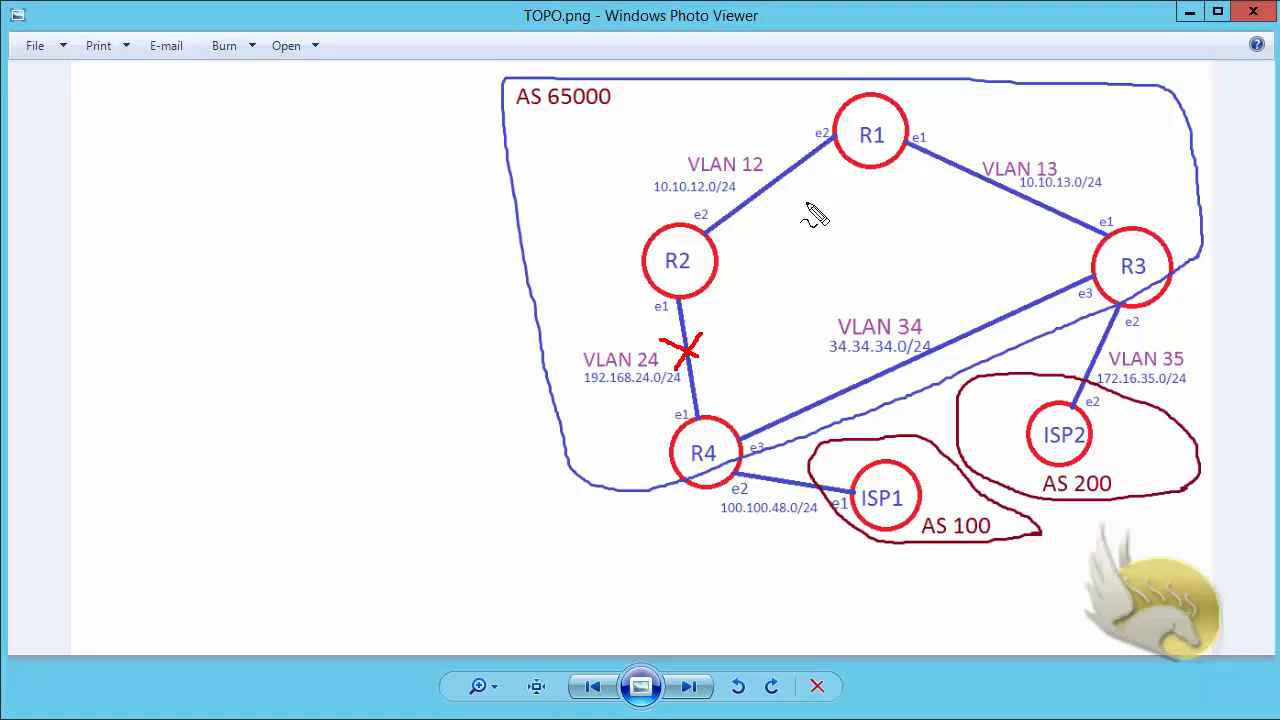
mouse_move(848, 160)
mouse_down()
mouse_move(795, 230)
mouse_move(745, 240)
mouse_move(716, 237)
mouse_move(720, 226)
mouse_move(728, 241)
mouse_up()
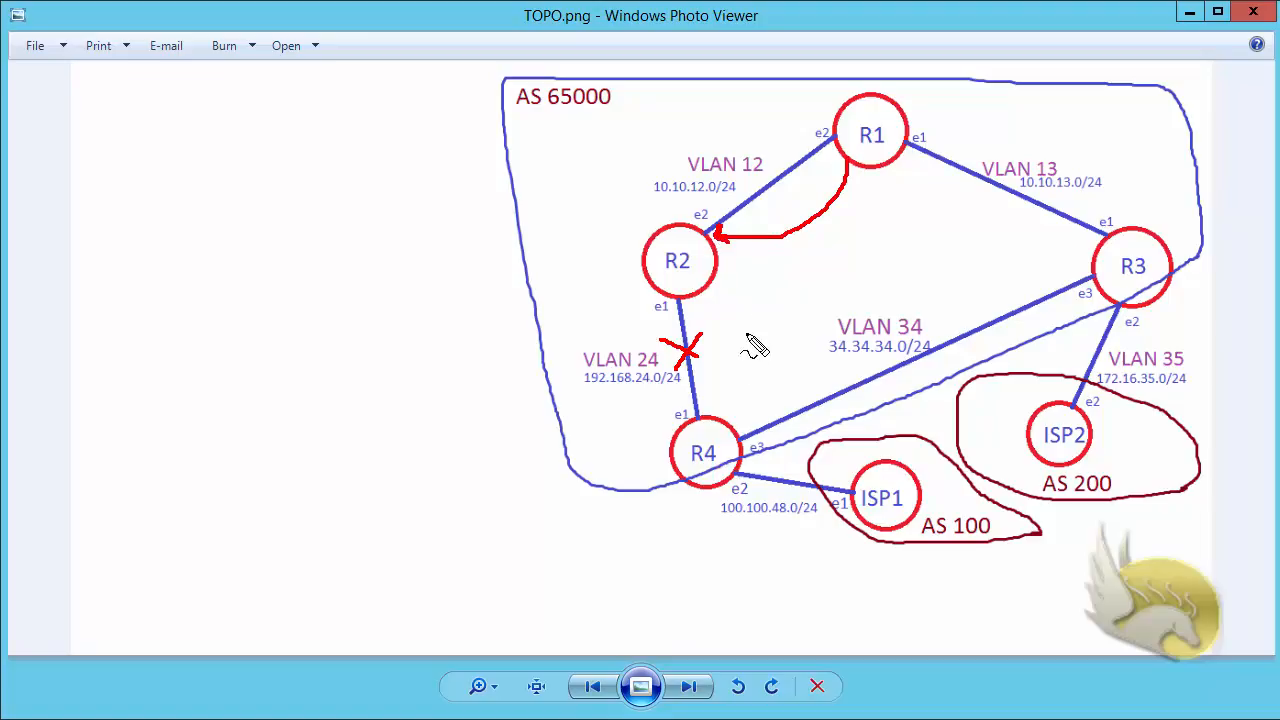
mouse_move(857, 167)
mouse_down()
mouse_move(857, 192)
mouse_move(736, 425)
mouse_move(733, 380)
mouse_move(735, 405)
mouse_up()
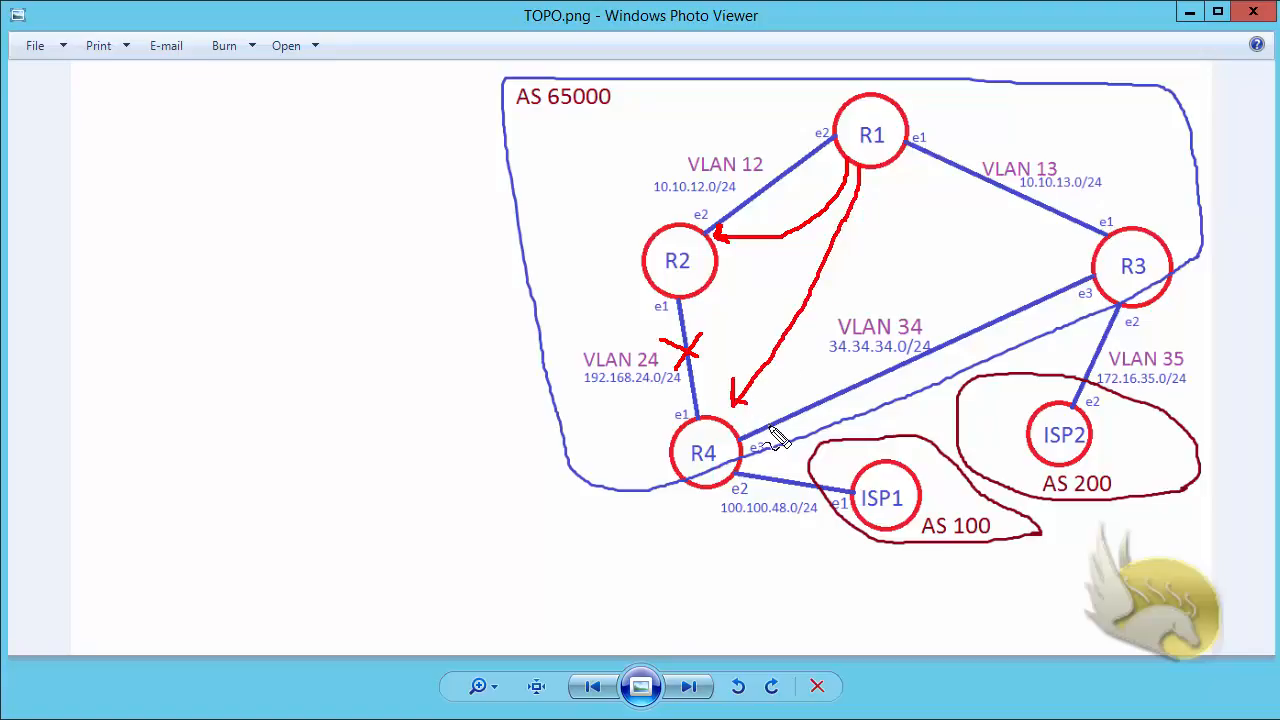
mouse_move(889, 162)
mouse_down()
mouse_move(991, 246)
mouse_move(1100, 262)
mouse_move(1063, 246)
mouse_move(1083, 258)
mouse_up()
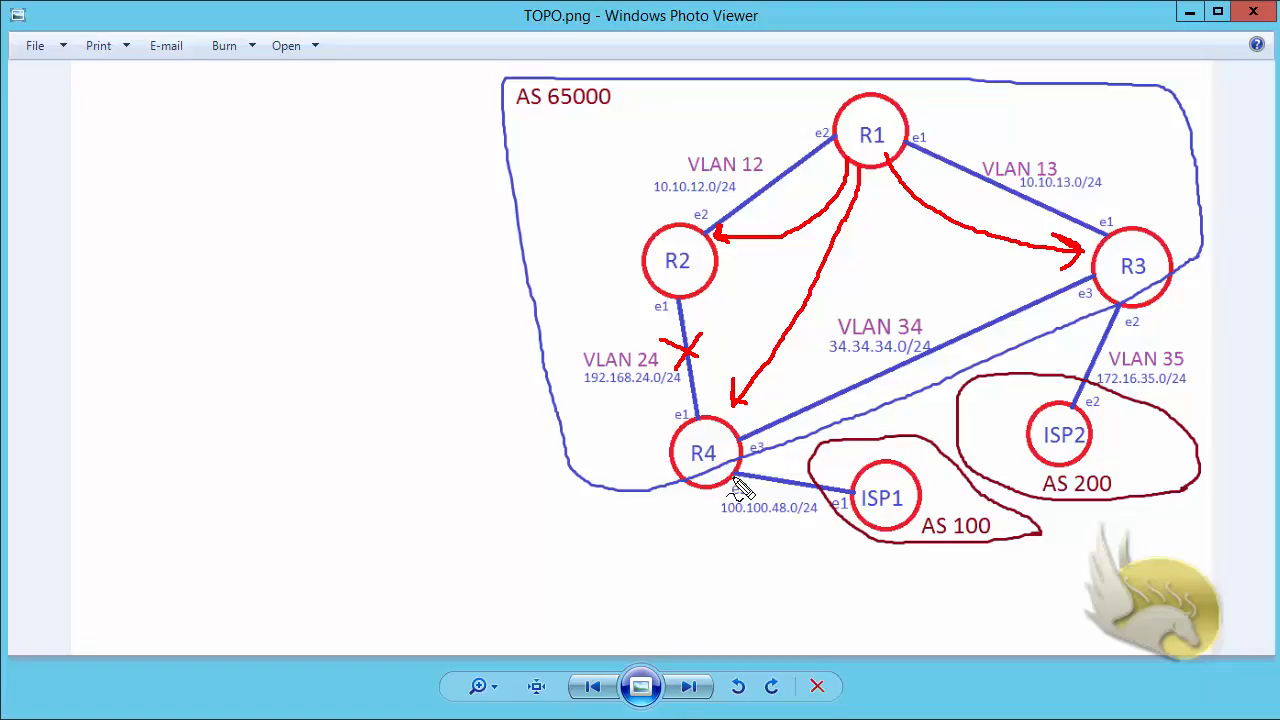
key(Escape)
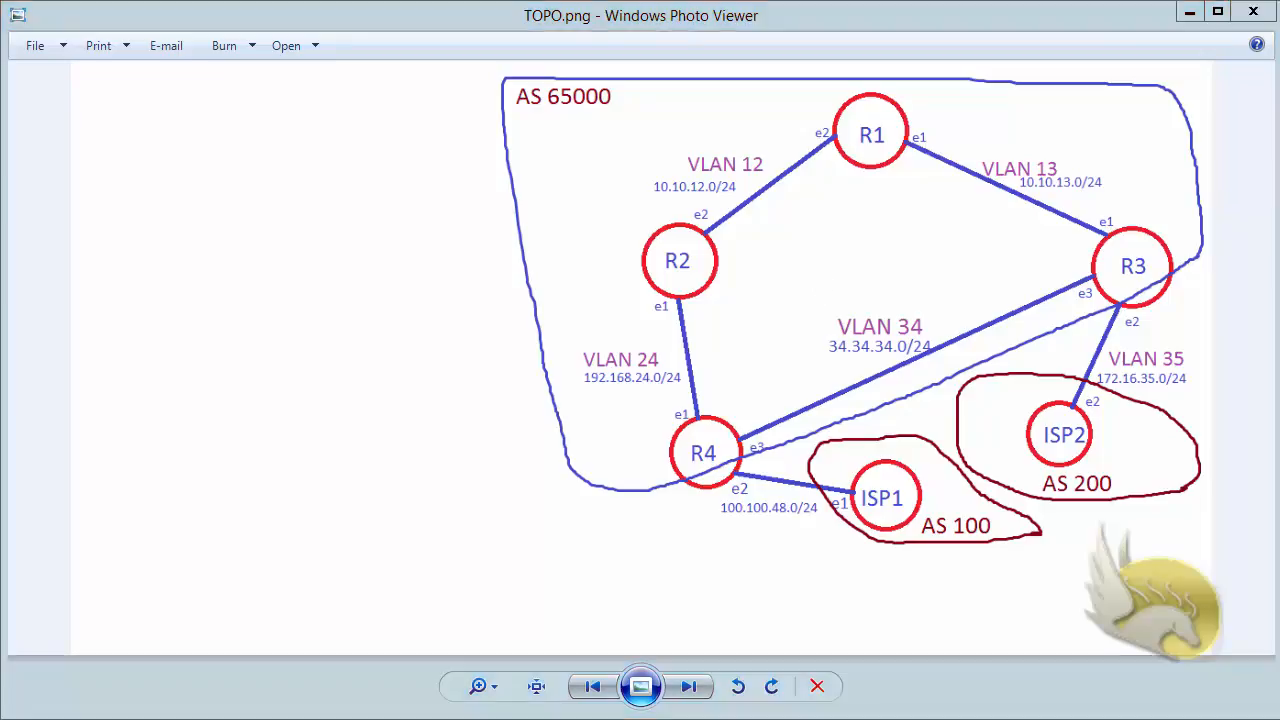
Step: Switch to R1's WinBox session and start a new BGP peer named R4 with remote address 4.4.4.4
click(520, 718)
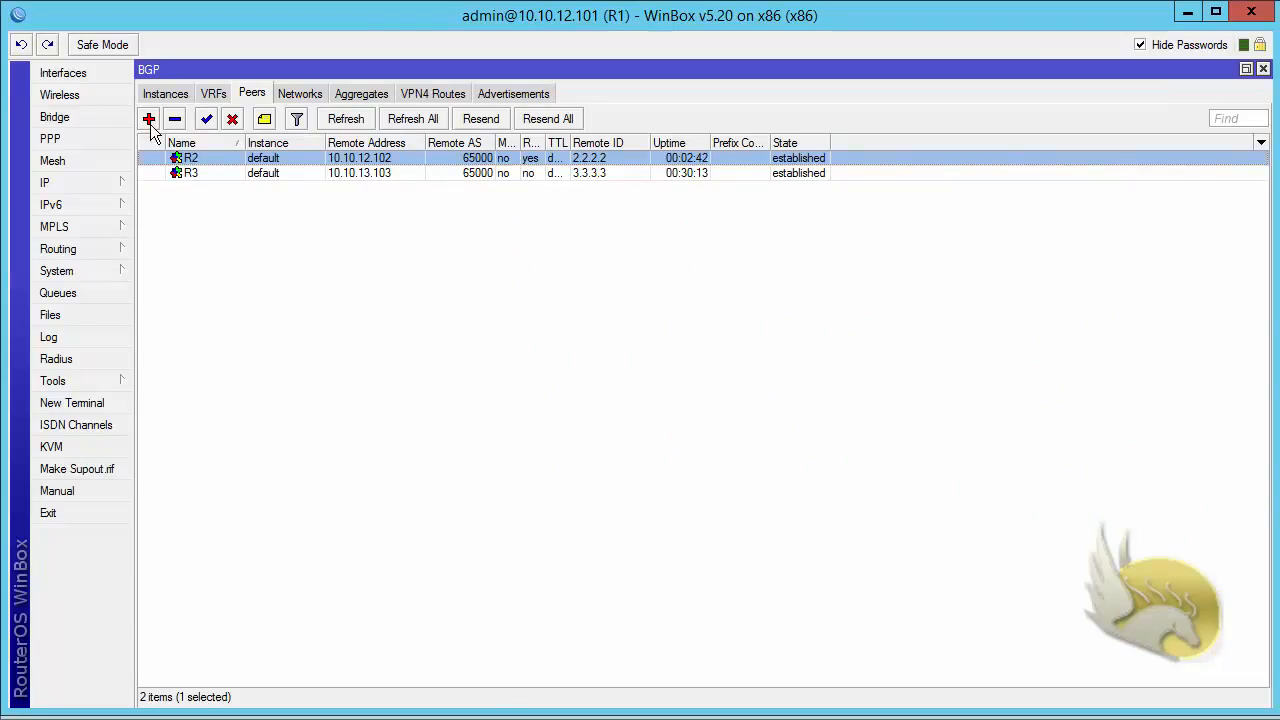
click(149, 121)
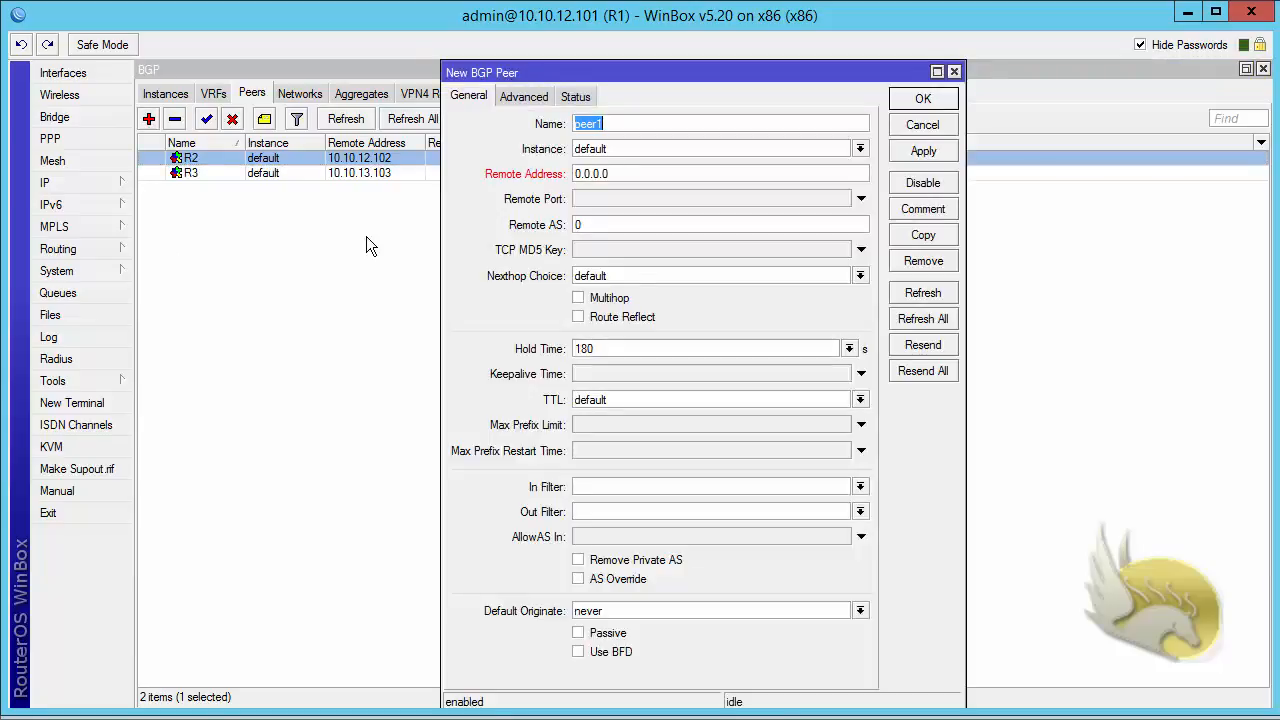
text(R4)
drag(612, 174, 527, 178)
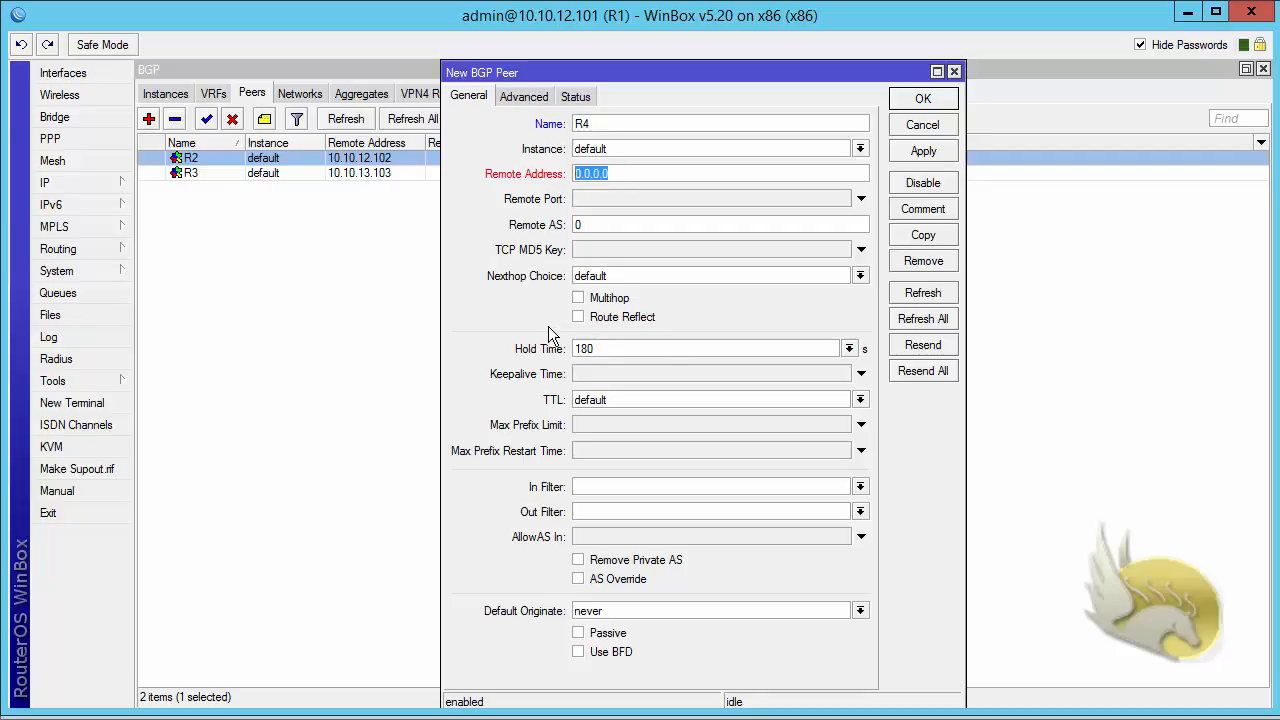
text(4.4.4.4)
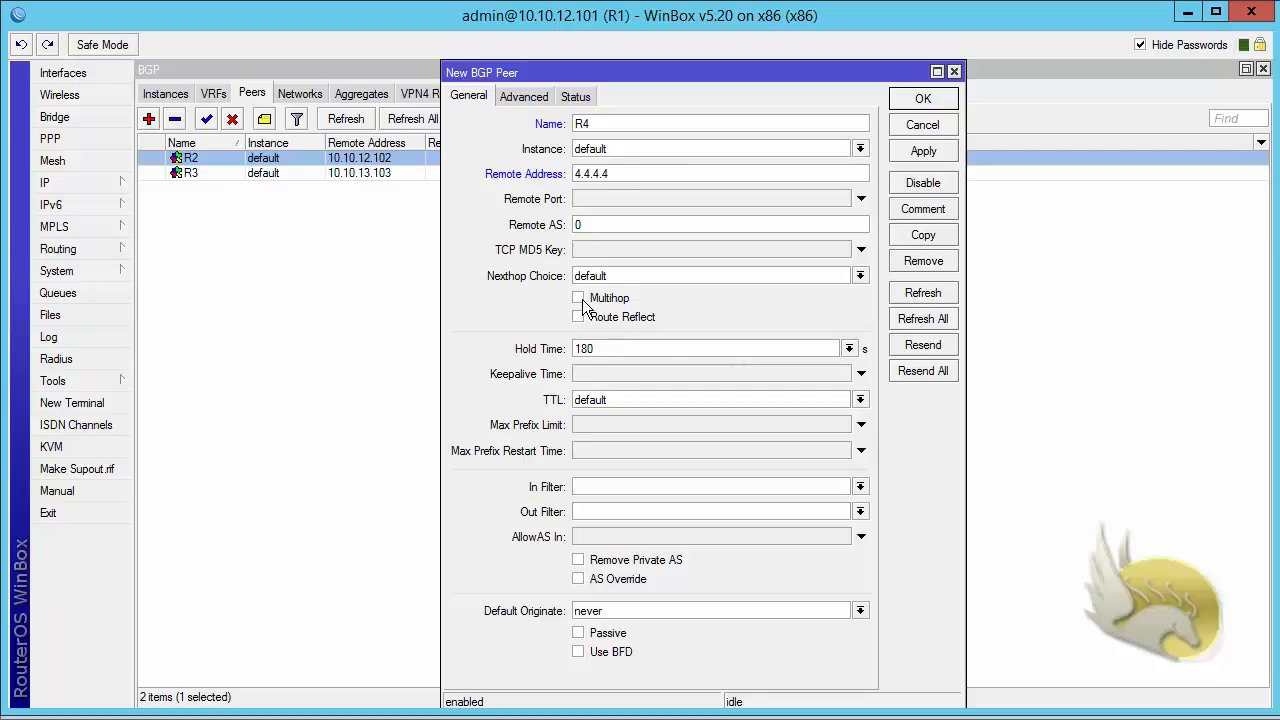
Step: Set the update source of the new R4 peer to lo0 and return to its general settings
click(526, 97)
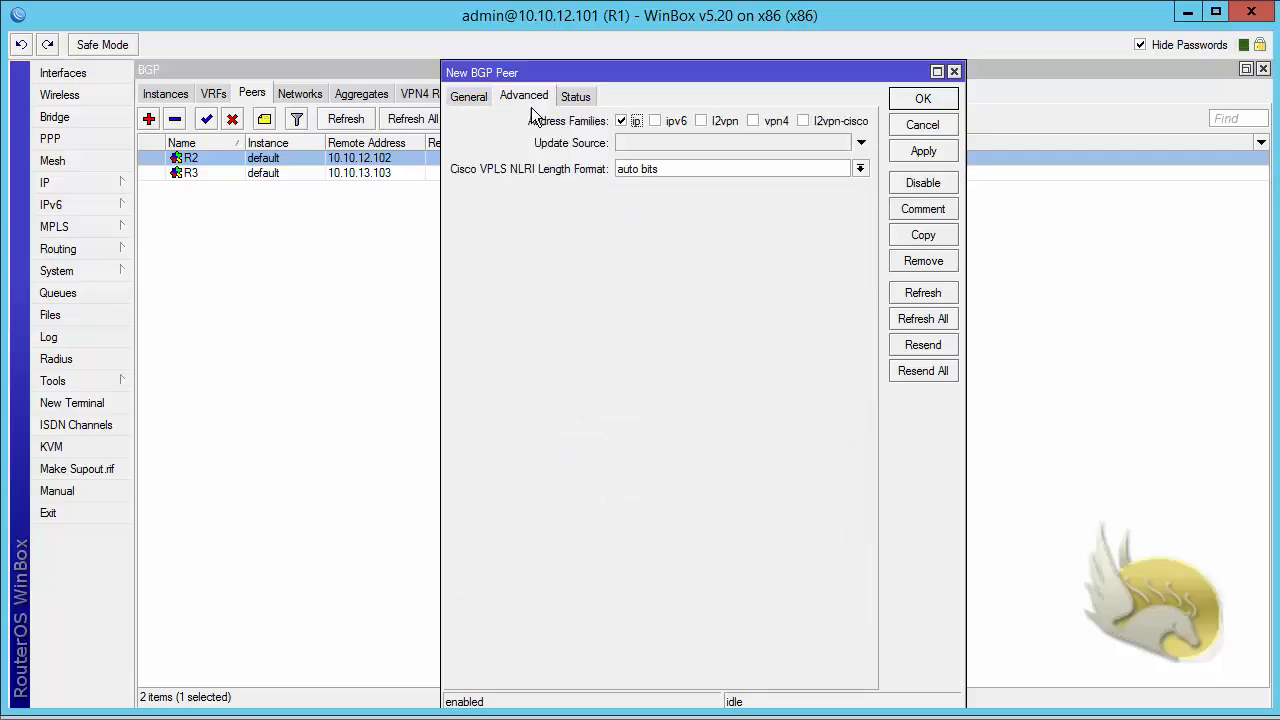
click(690, 143)
click(842, 143)
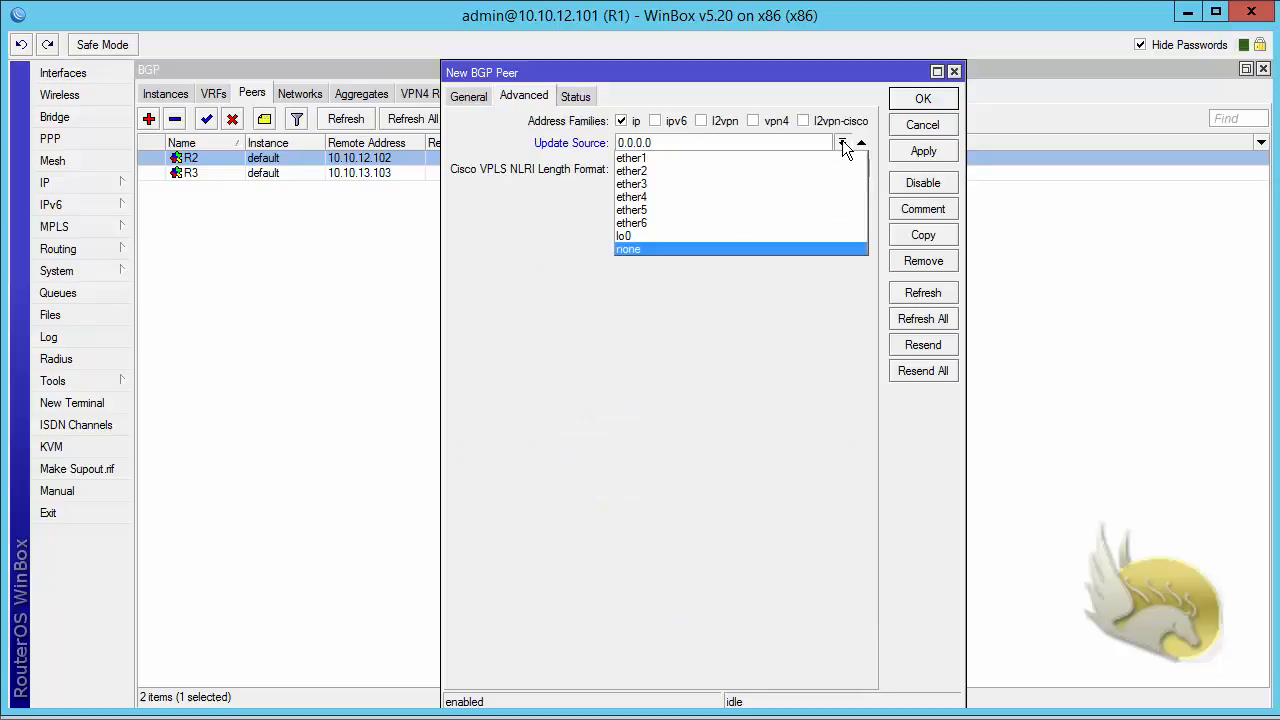
click(809, 234)
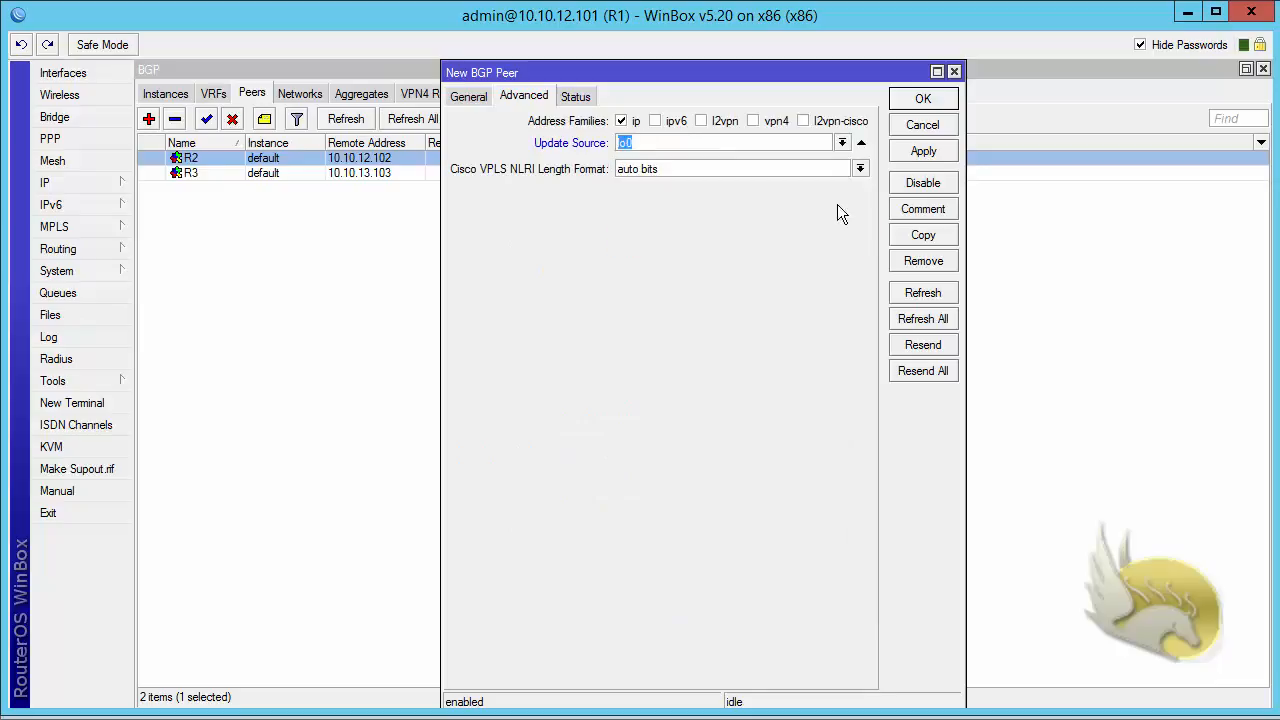
click(470, 97)
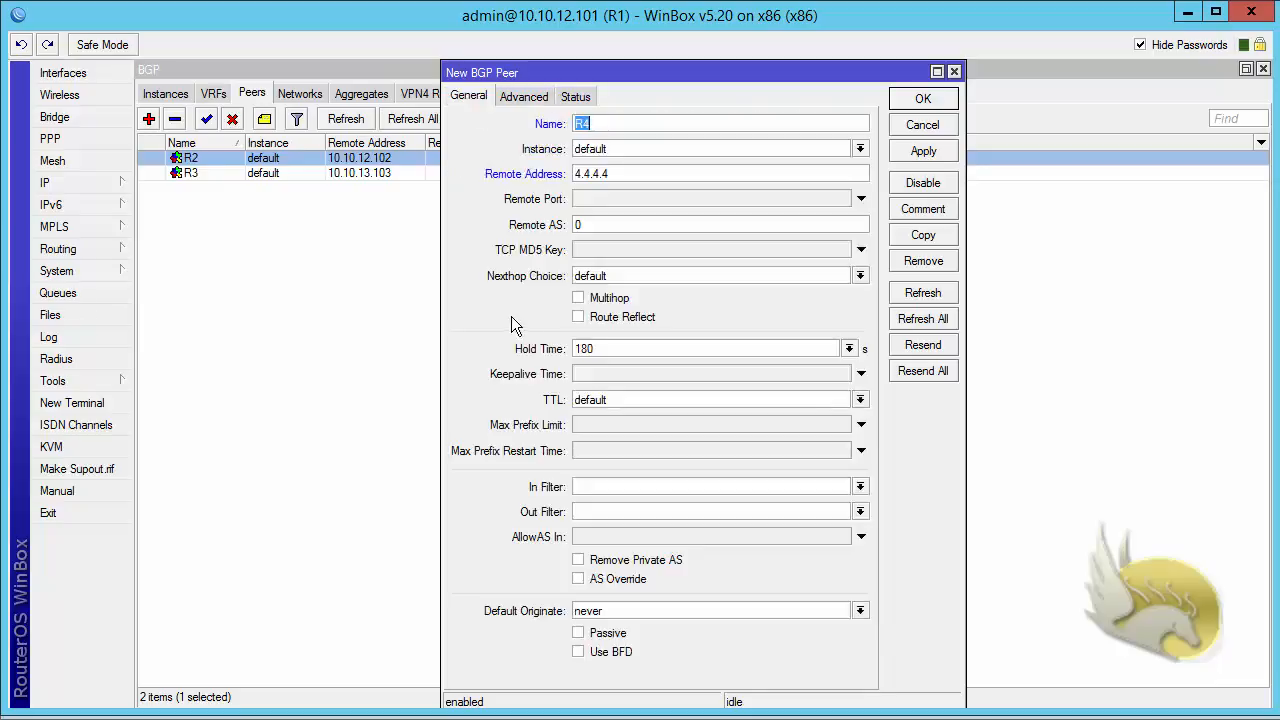
Step: Highlight the Route Reflect option with an arrow and an outline, and clear the markings
mouse_move(348, 361)
mouse_down()
mouse_move(556, 296)
mouse_move(556, 316)
mouse_up()
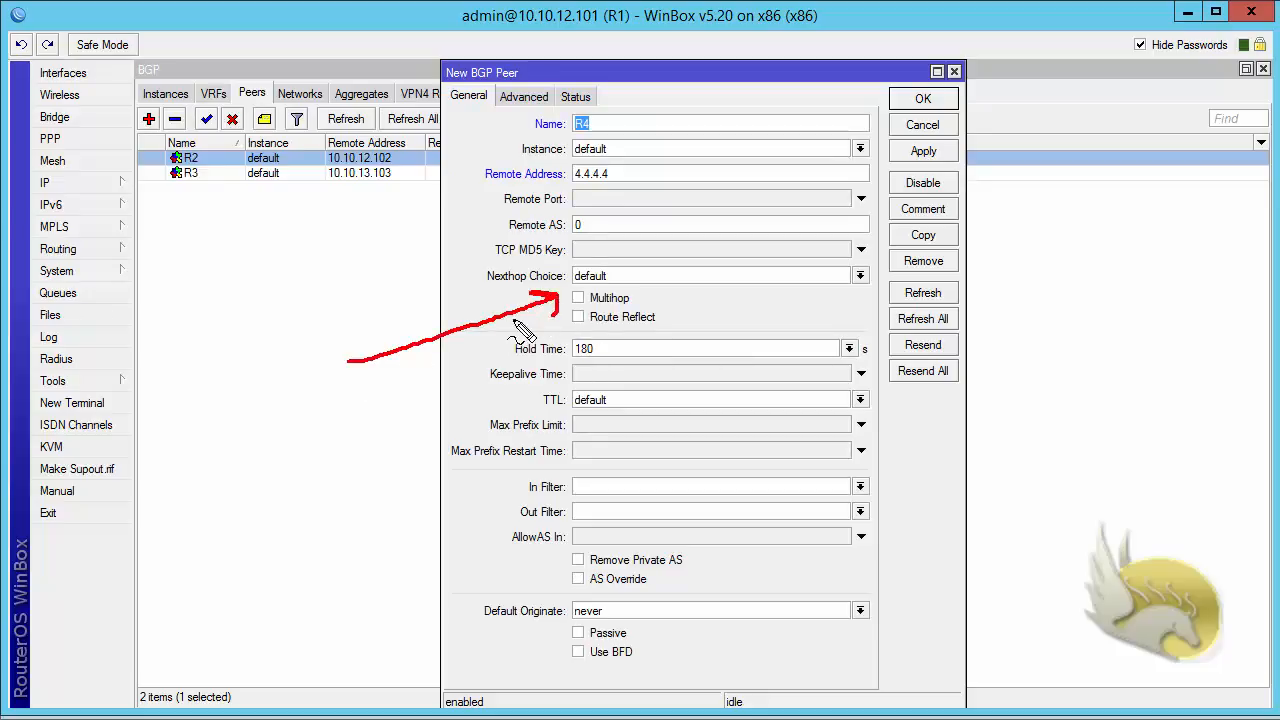
mouse_move(556, 302)
mouse_down()
mouse_move(586, 330)
mouse_move(665, 326)
mouse_up()
mouse_move(566, 318)
mouse_down()
mouse_move(640, 303)
mouse_move(664, 324)
mouse_up()
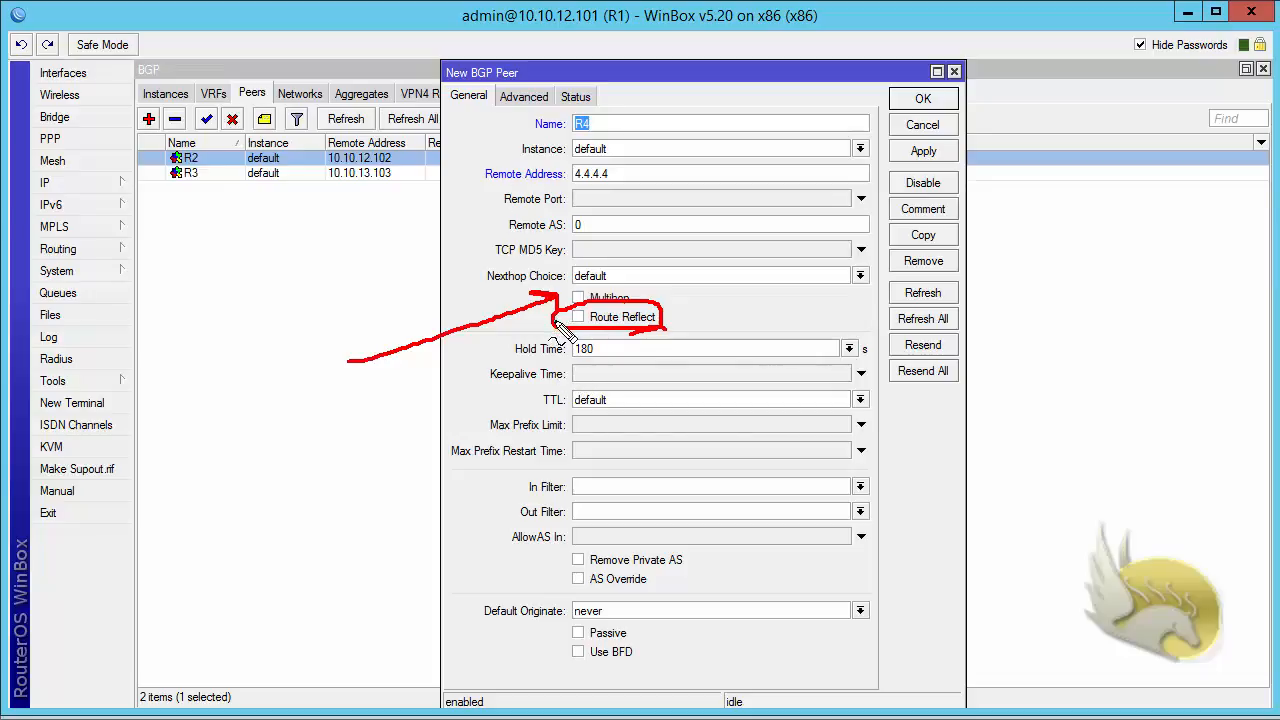
key(Escape)
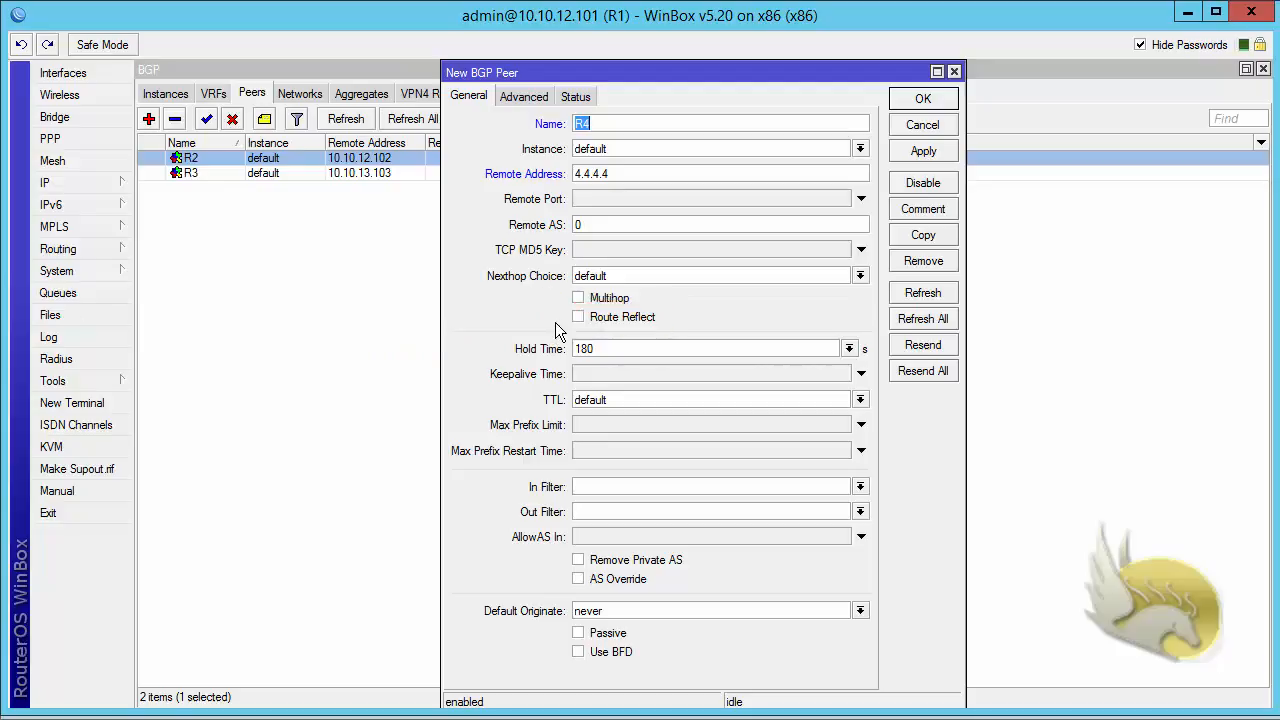
Step: Enable Route Reflect for the R4 peer, set its remote AS to 65000, and save the peer
click(574, 318)
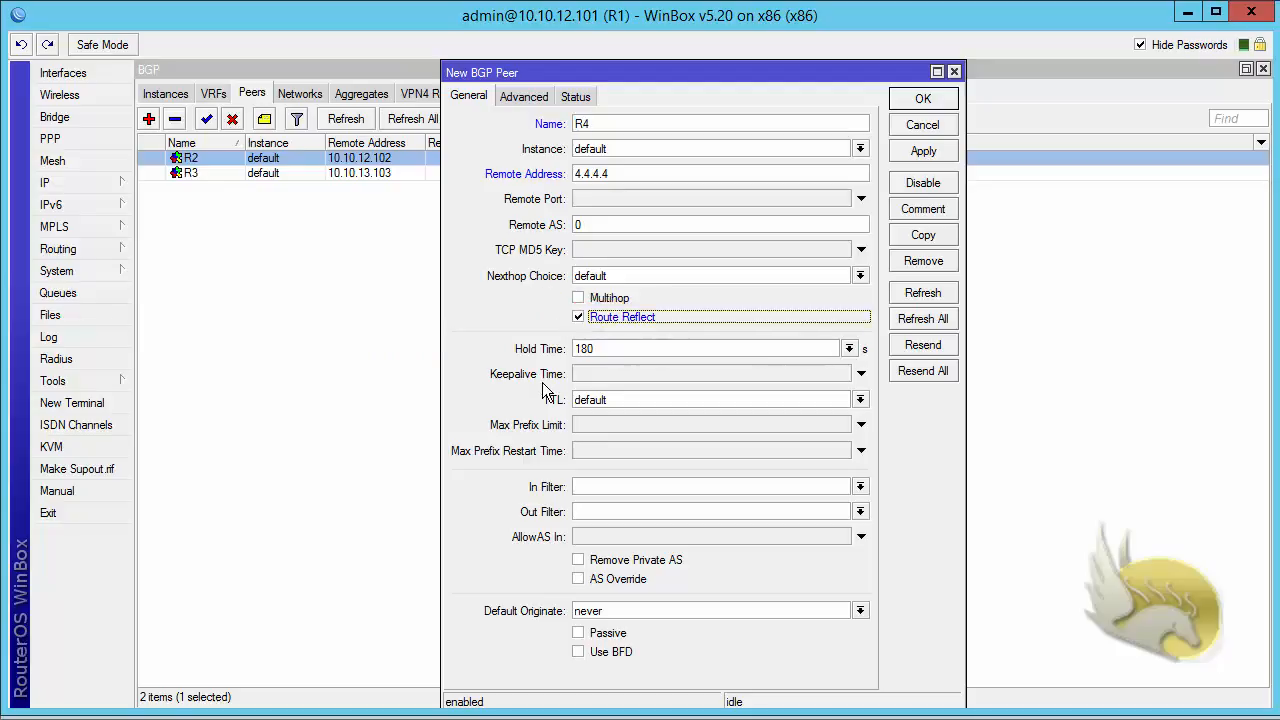
click(922, 104)
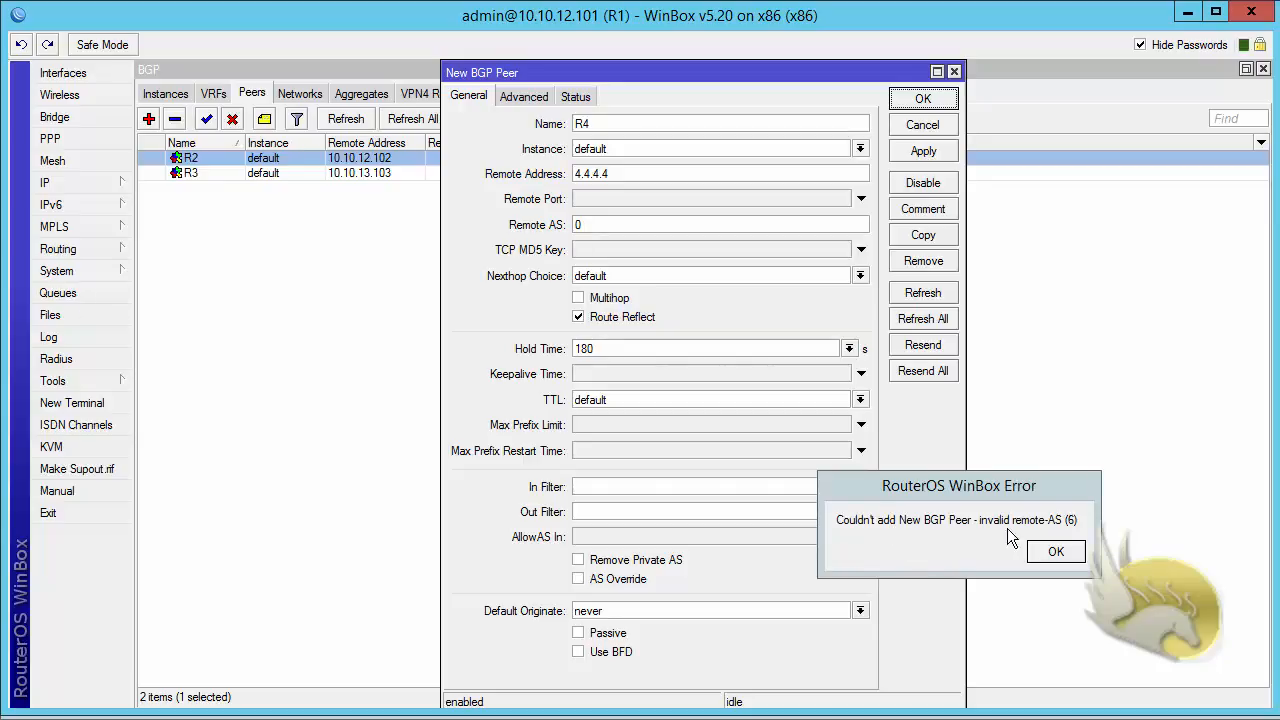
click(1052, 550)
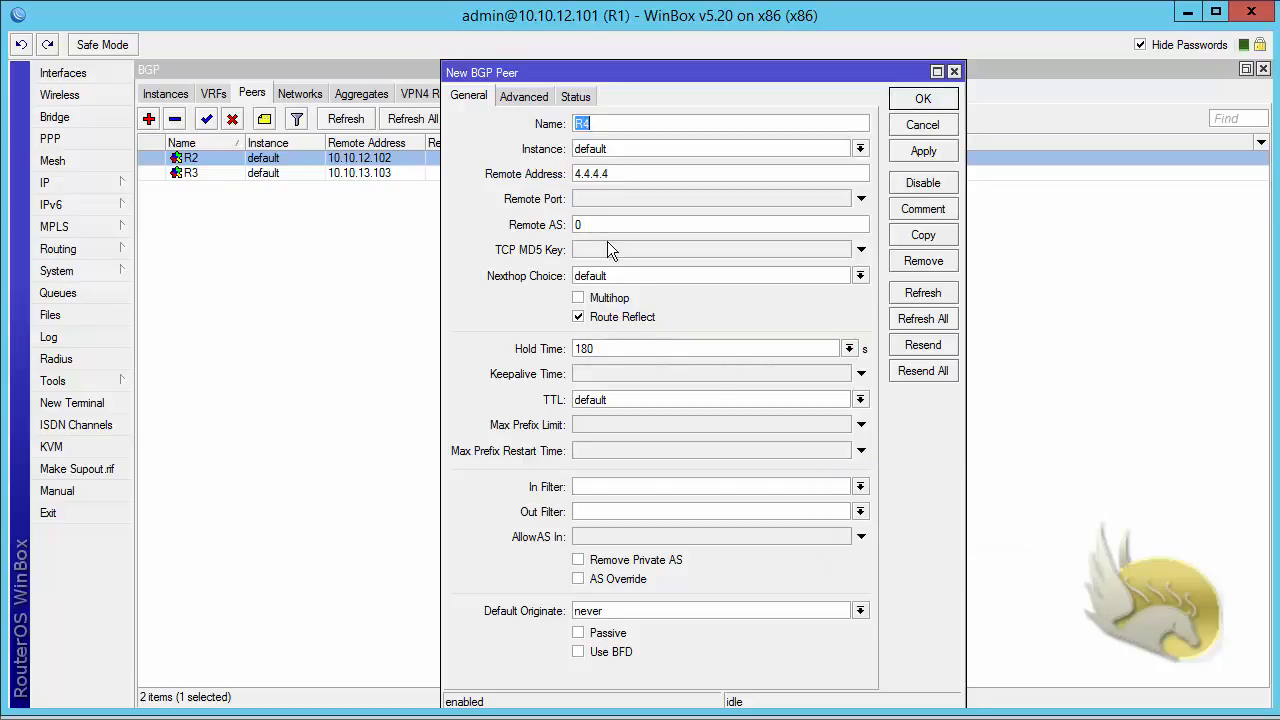
double_click(578, 225)
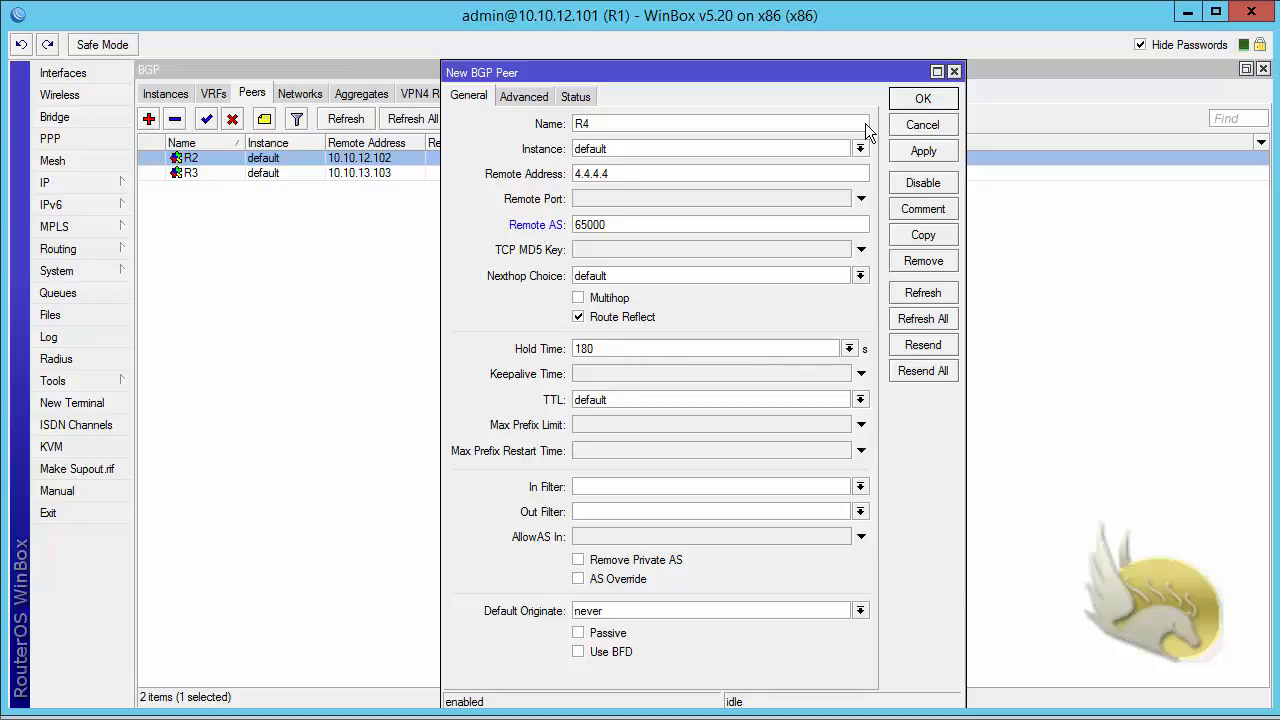
click(906, 102)
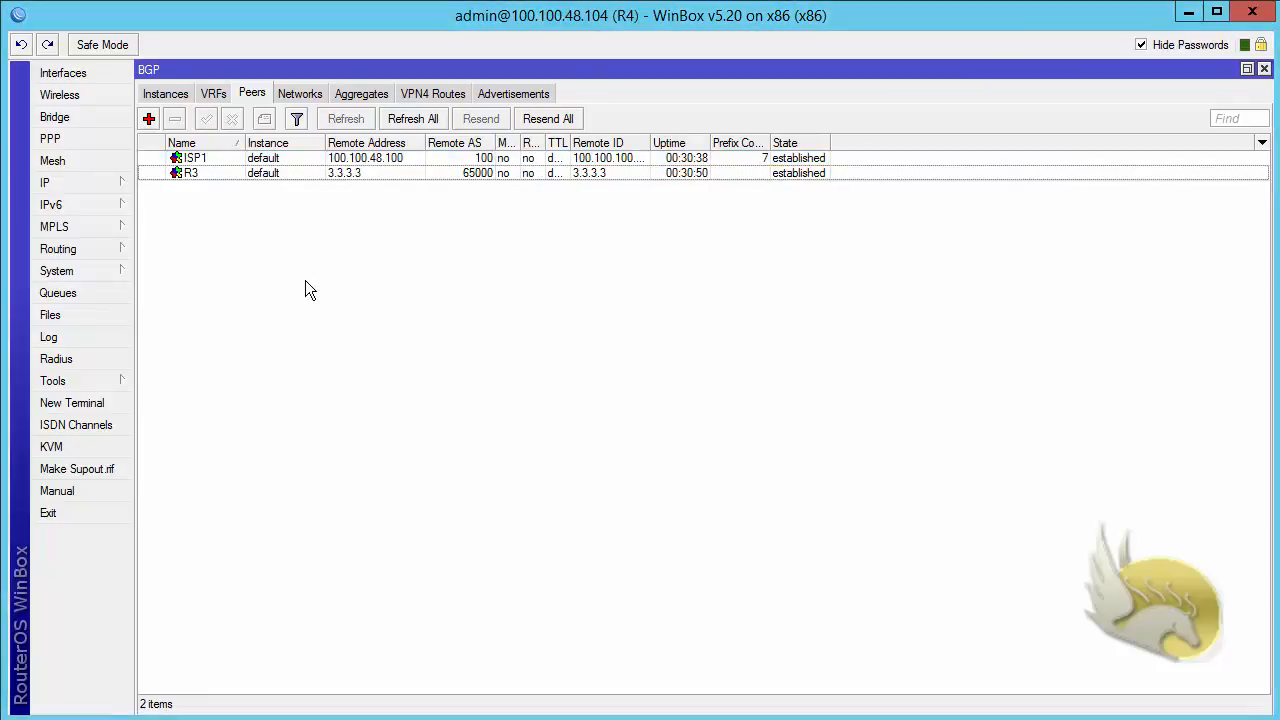
Step: On router R4, replace the R3 peer with a new BGP peer using remote address 1.1.1.1 and remote AS 65000
click(199, 175)
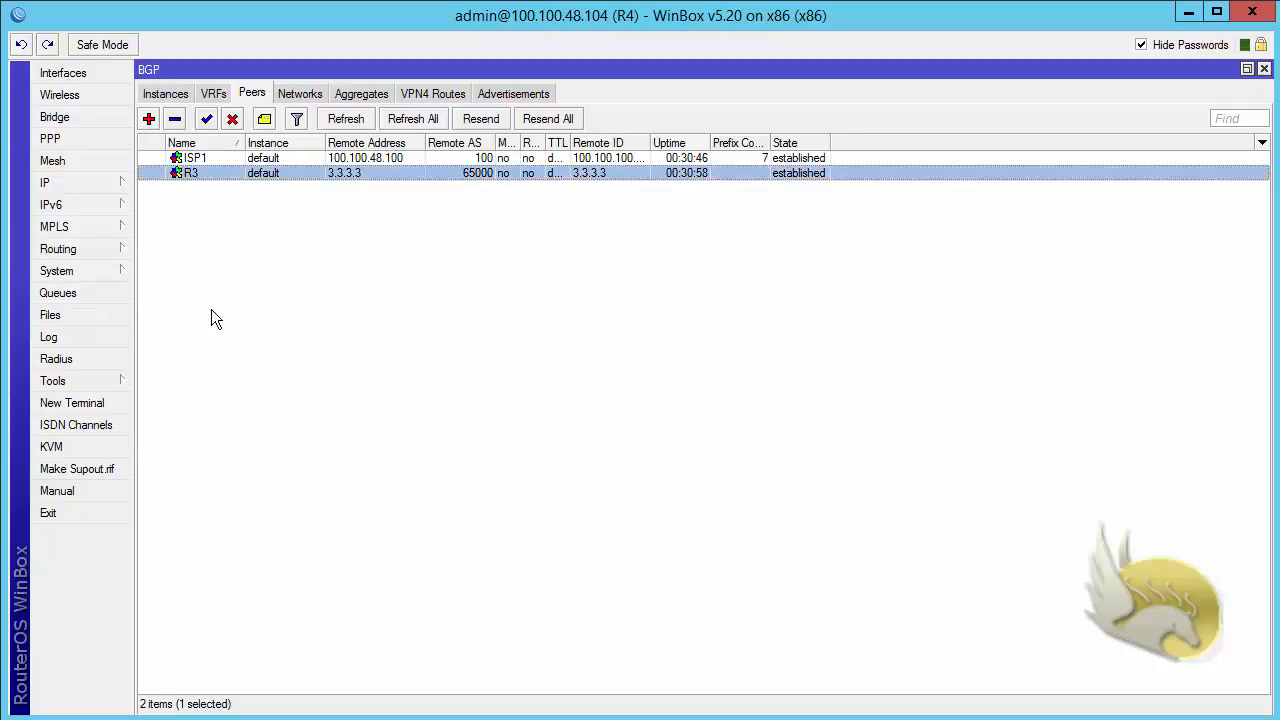
click(174, 118)
click(148, 119)
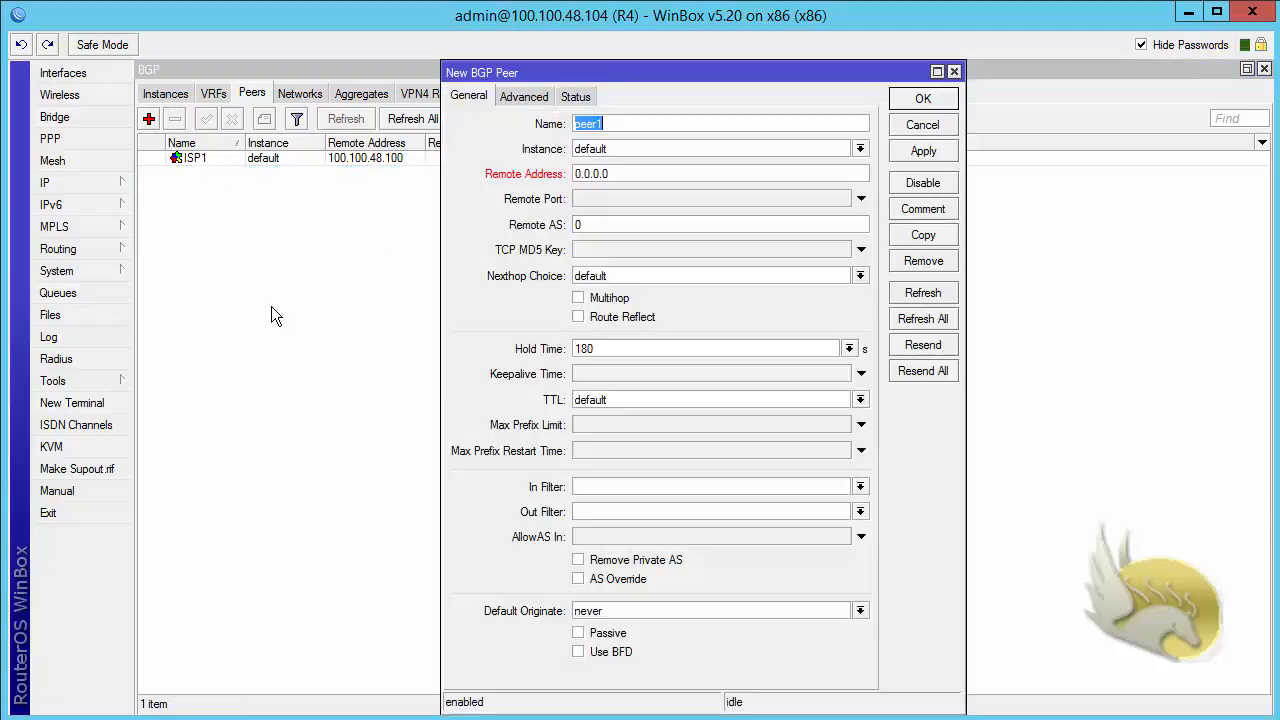
double_click(600, 176)
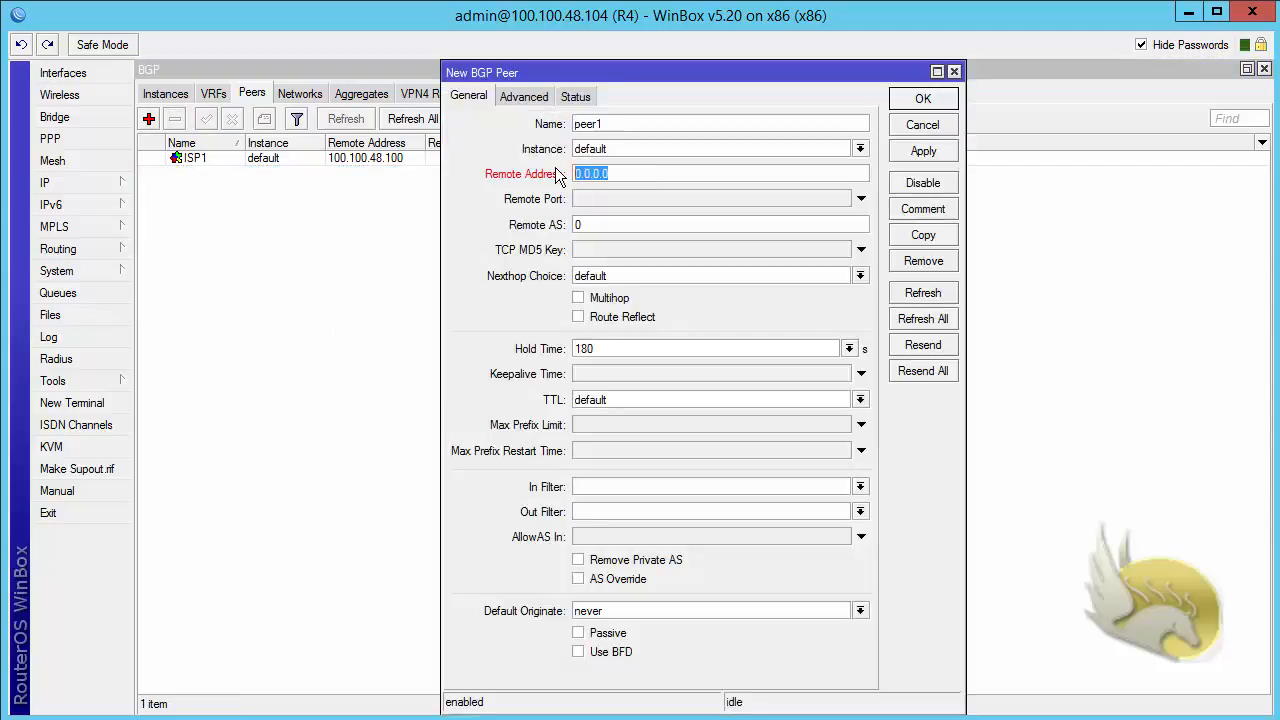
text(1.1.1.1)
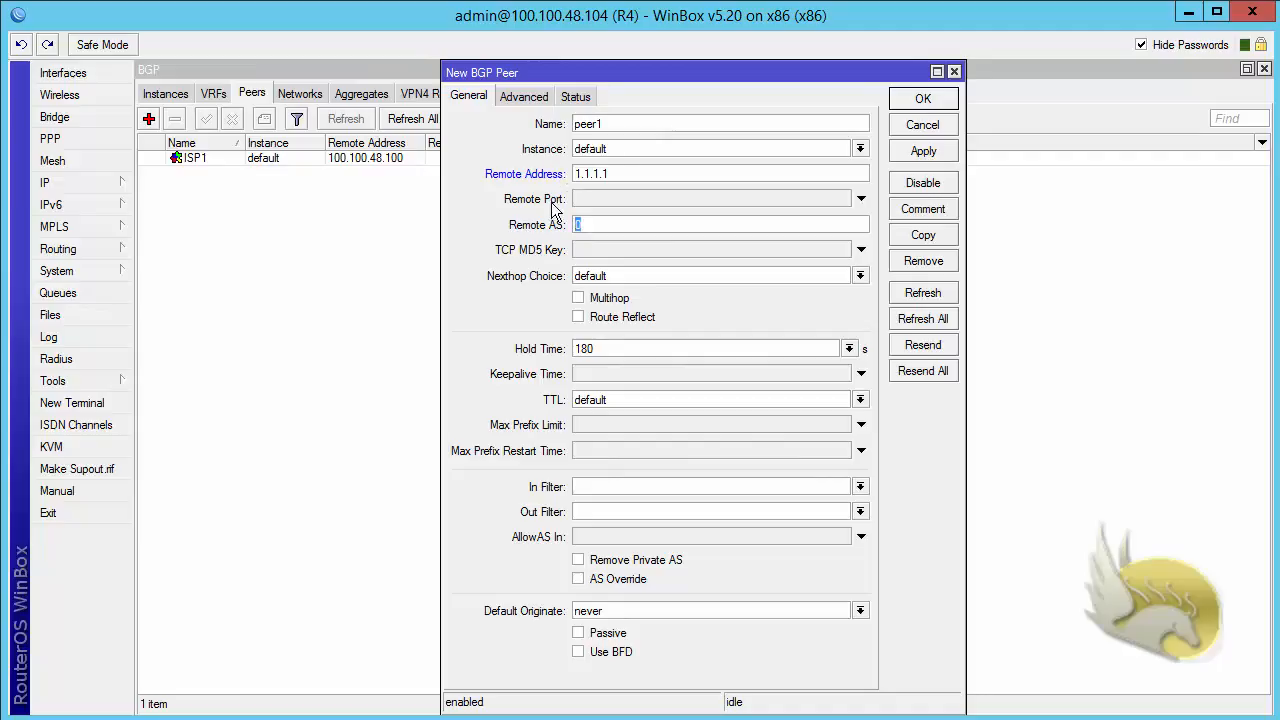
text(65000)
Step: Choose an update source interface for the new 1.1.1.1 peer on R4 and save the peer
click(529, 97)
click(859, 143)
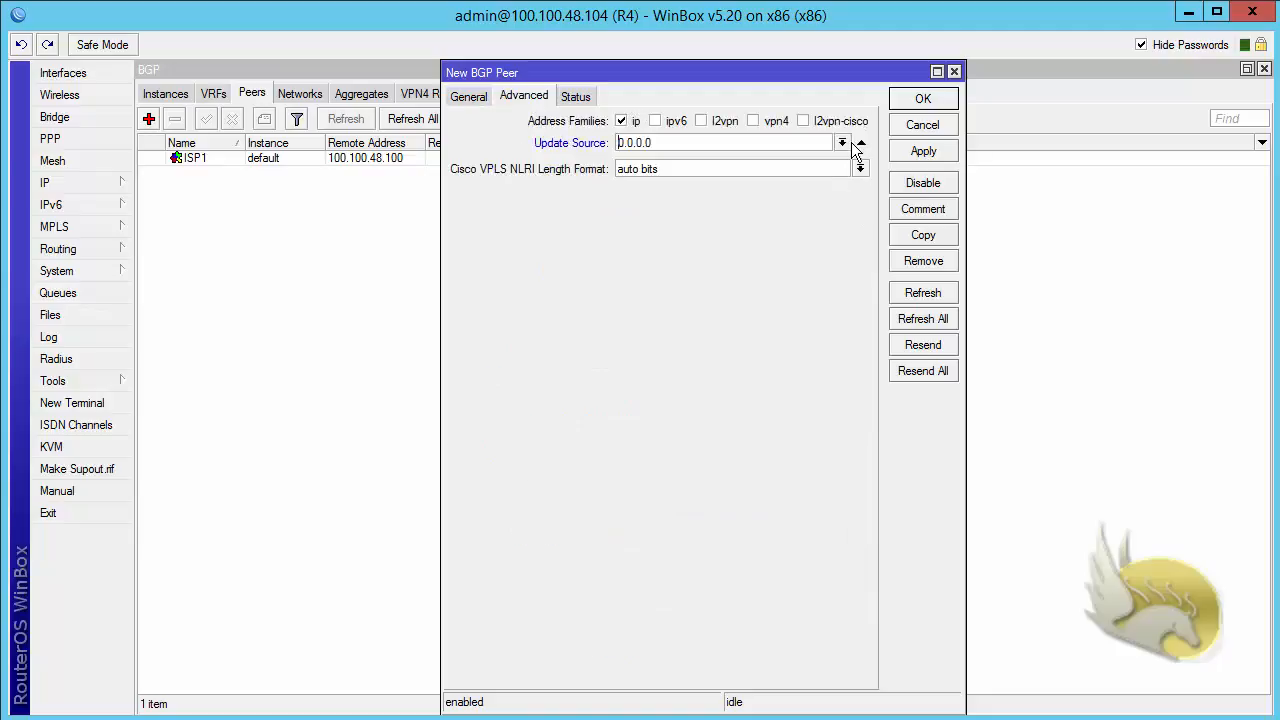
click(843, 143)
click(796, 248)
click(469, 96)
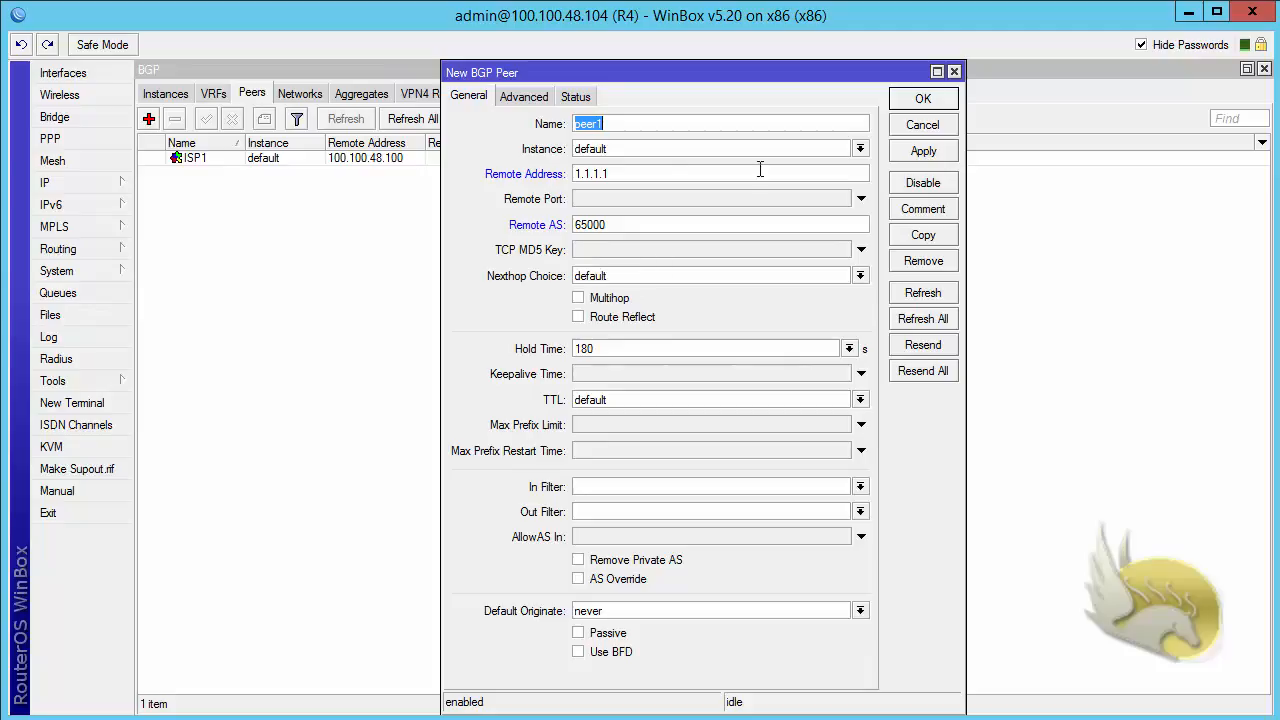
click(921, 99)
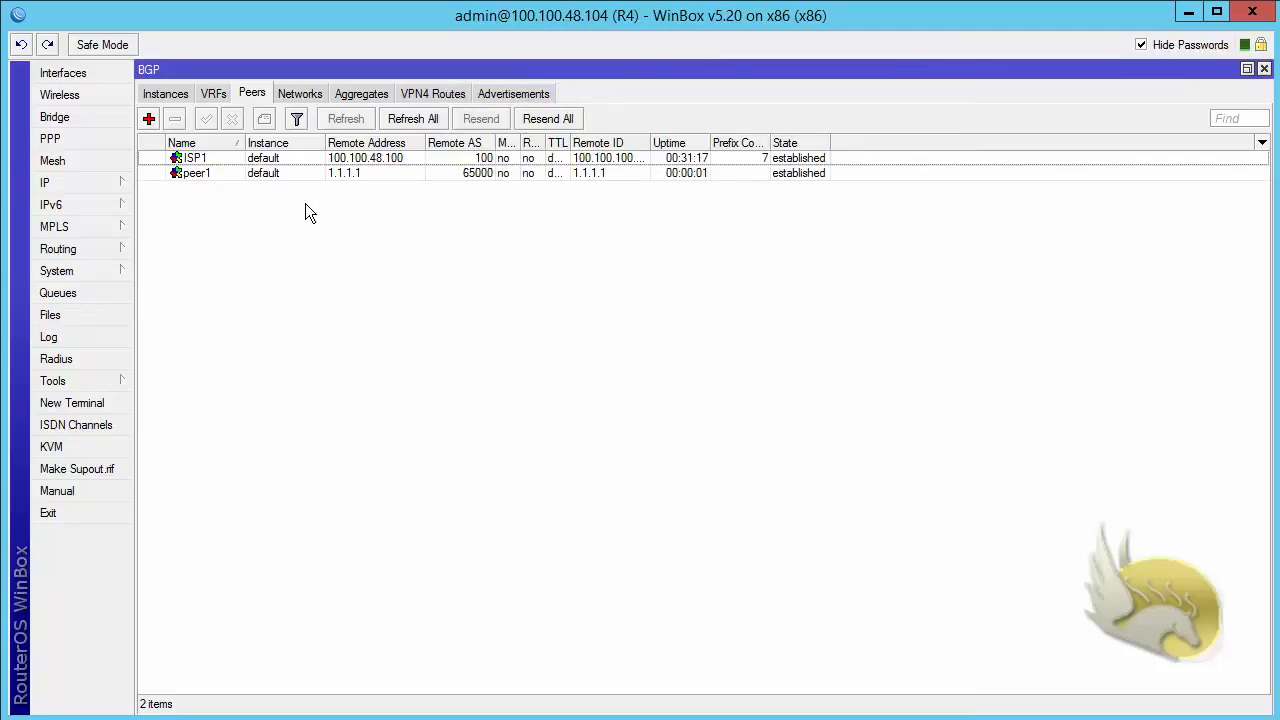
Step: Rename the peer with remote address 1.1.1.1 as R1 and save it
double_click(245, 174)
text(R)
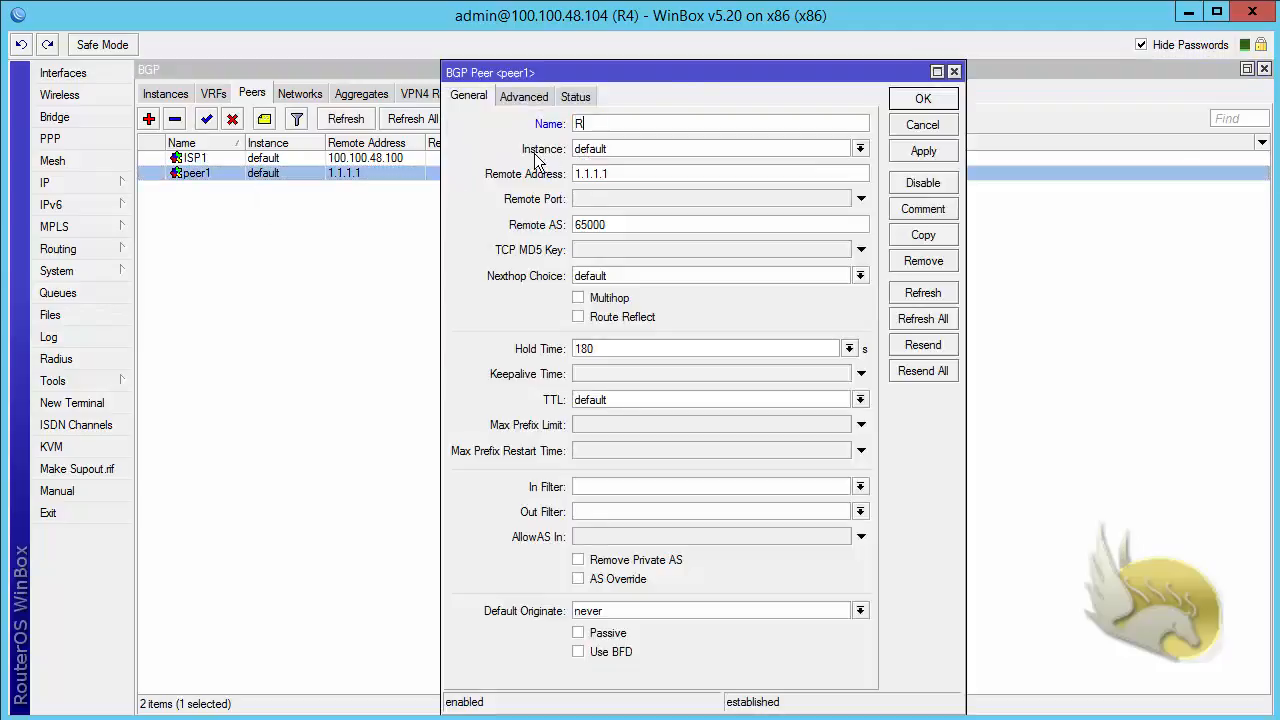
text(1)
click(910, 102)
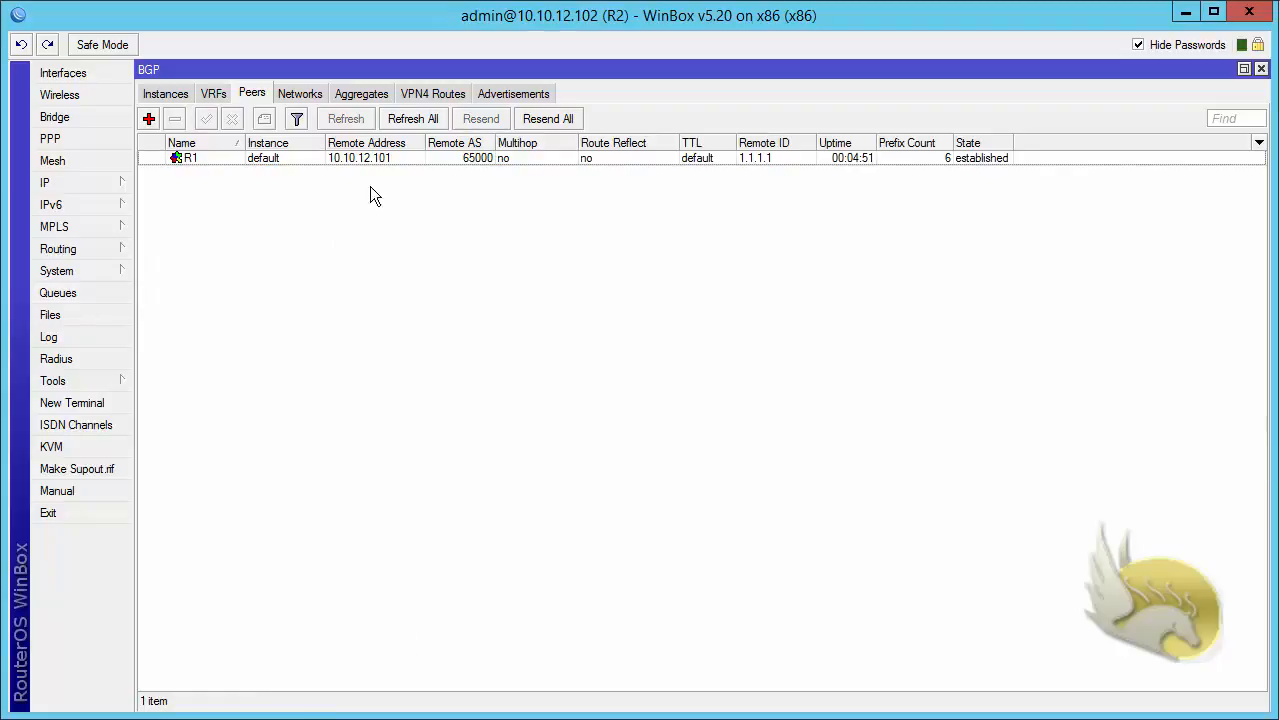
Step: On router R2, set the R1 peer's remote address to 1.1.1.1 and its update source to lo0, and save it
double_click(253, 160)
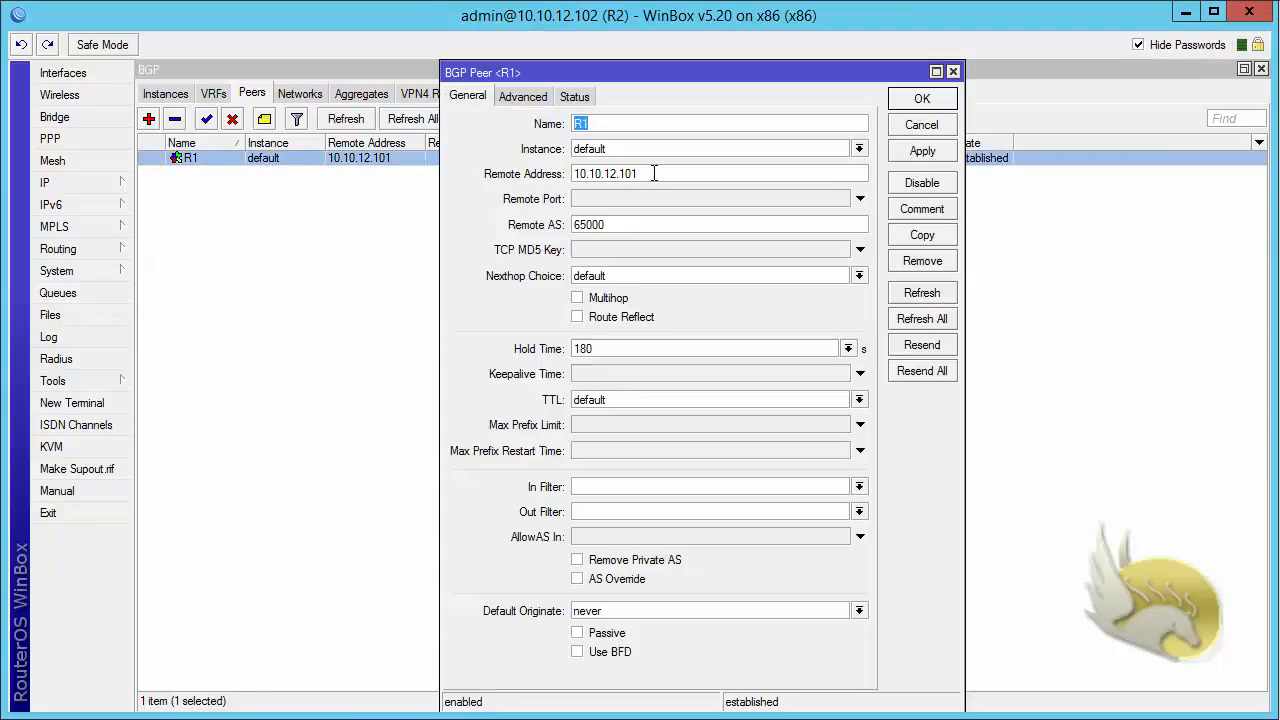
double_click(655, 173)
text(1.1.1.1)
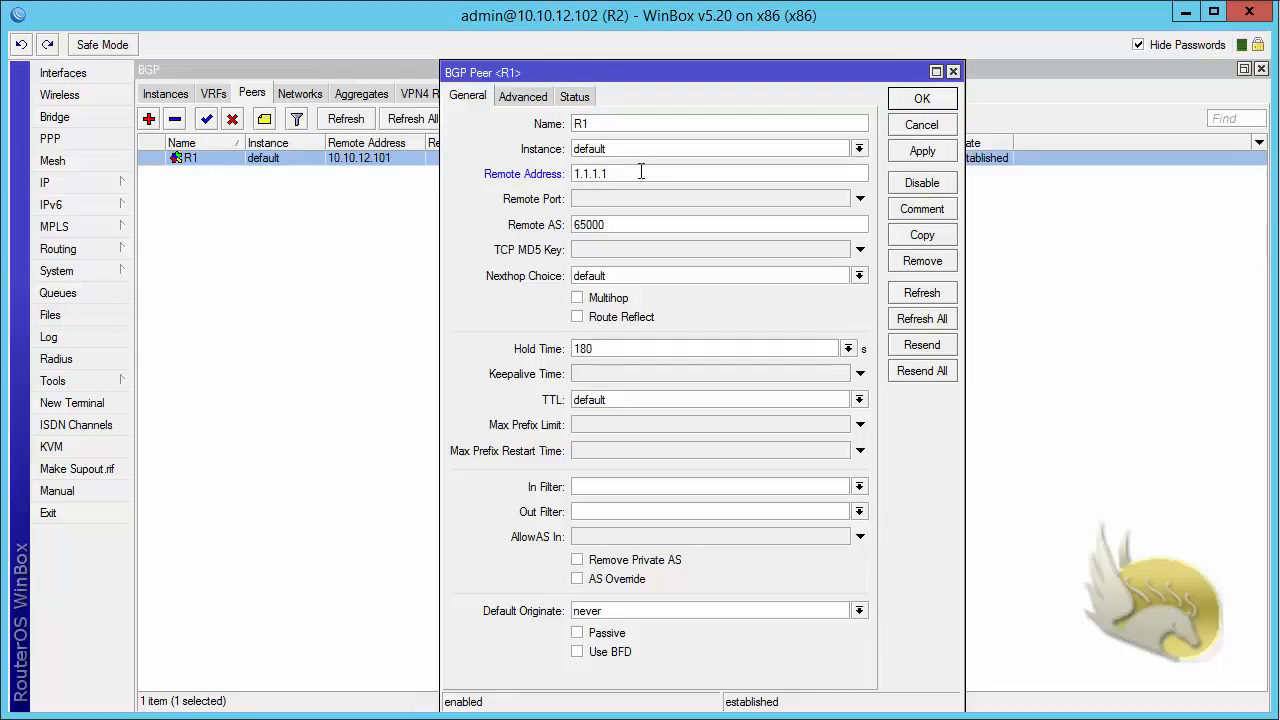
click(515, 99)
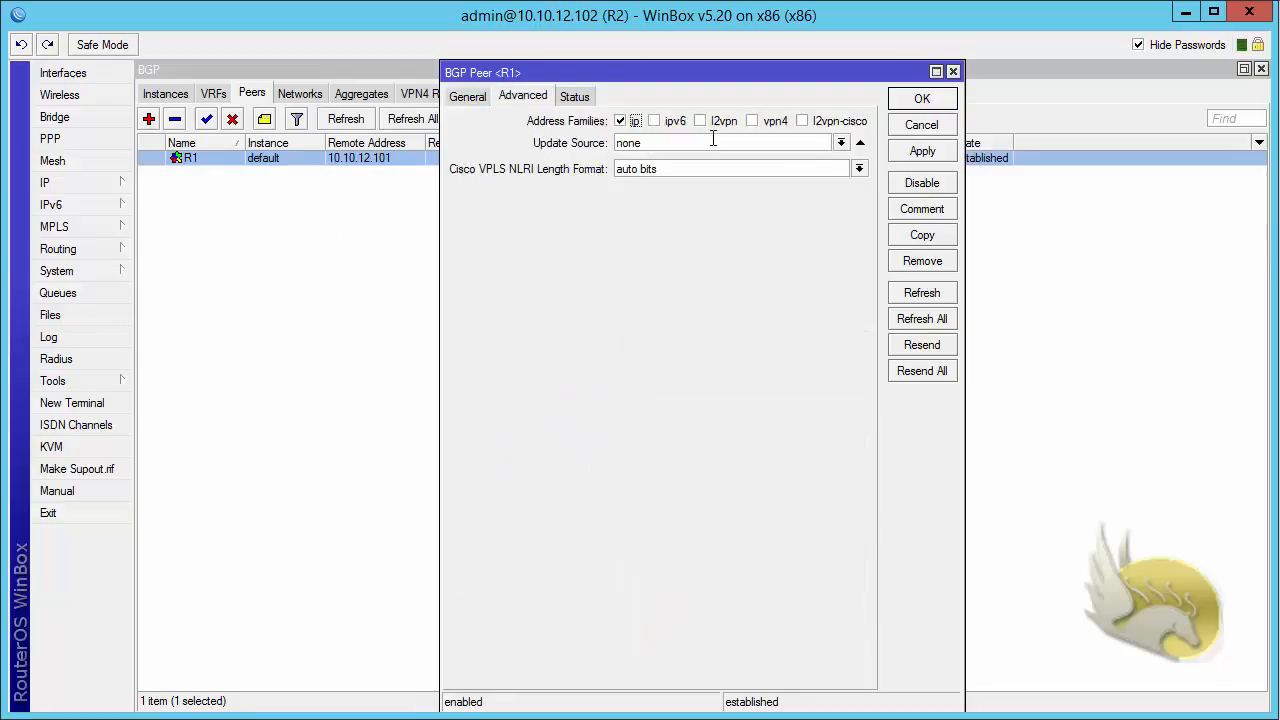
click(845, 142)
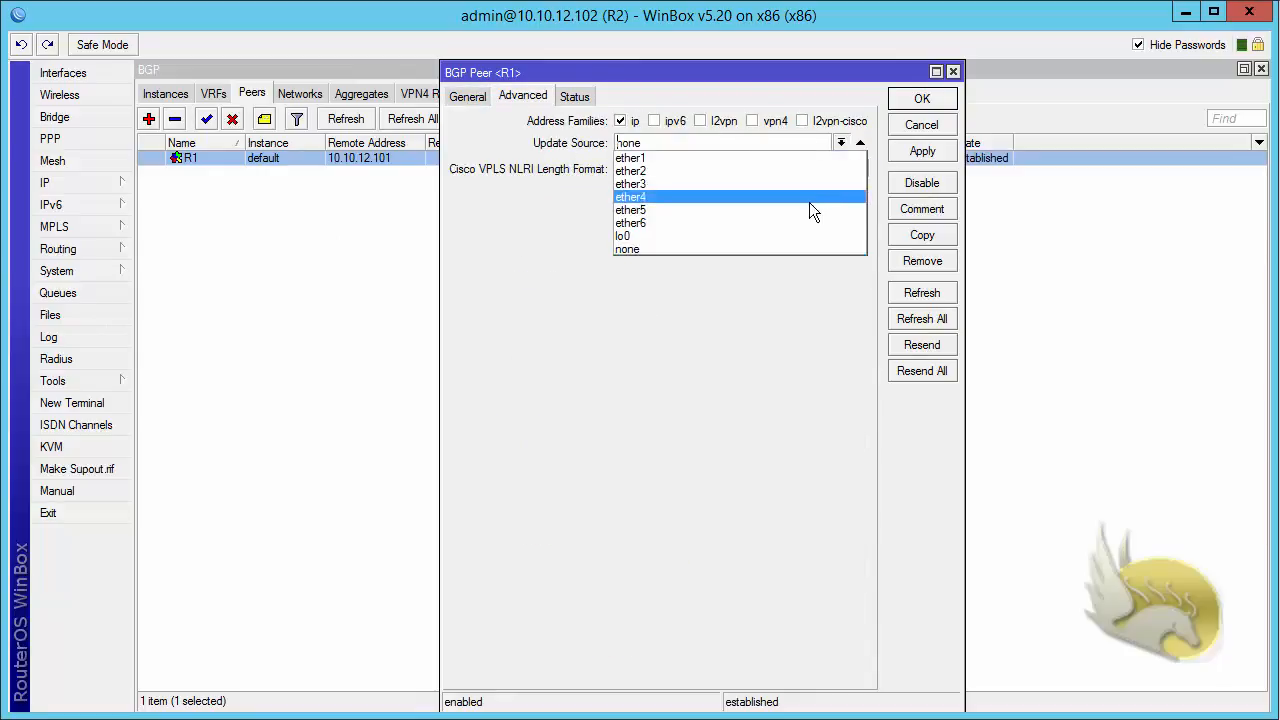
click(808, 235)
click(914, 104)
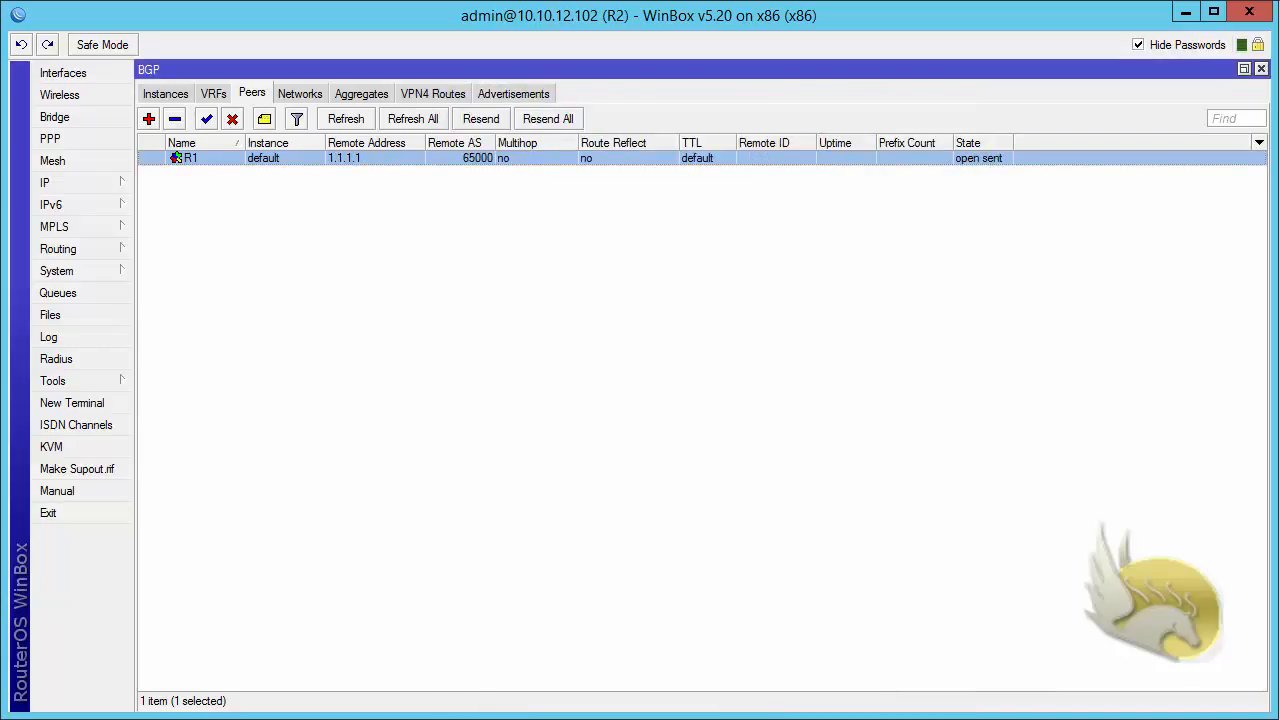
Step: On router R1, set the R2 peer's remote address to 2.2.2.2 and its update source to lo0, and save it
key(alt+Tab)
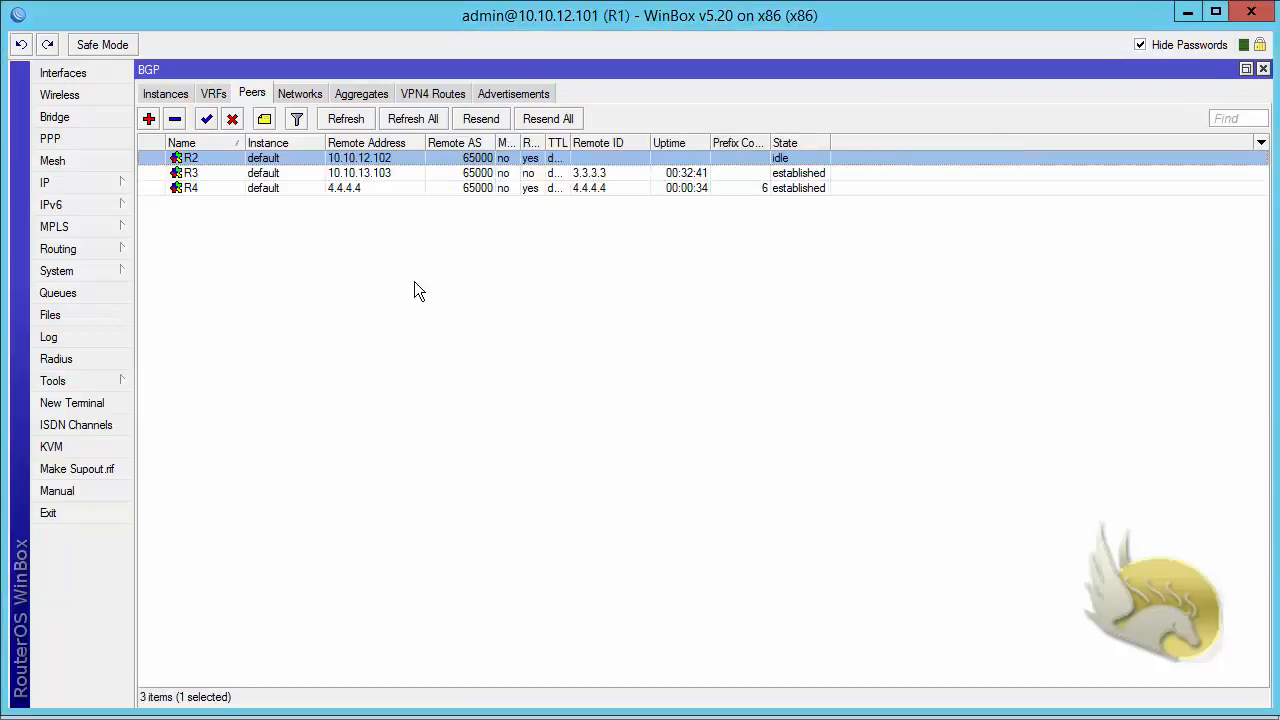
double_click(219, 160)
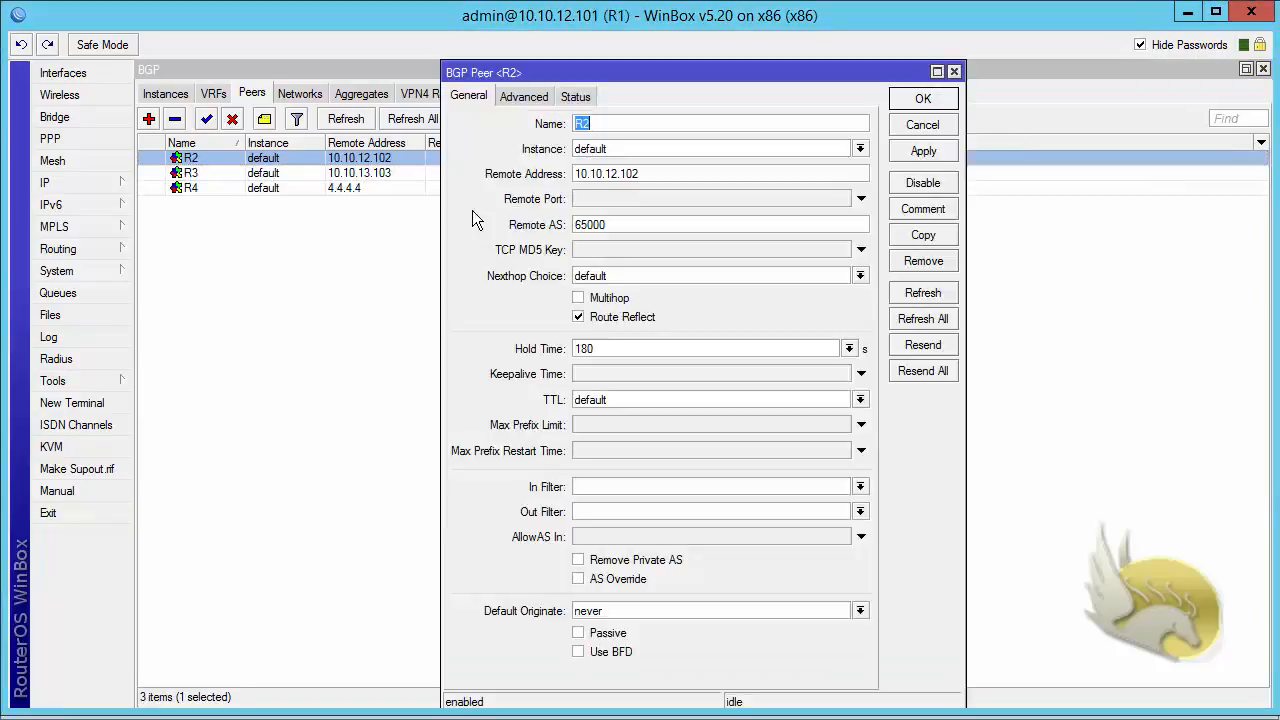
drag(648, 172, 455, 178)
text(2.2.2.2)
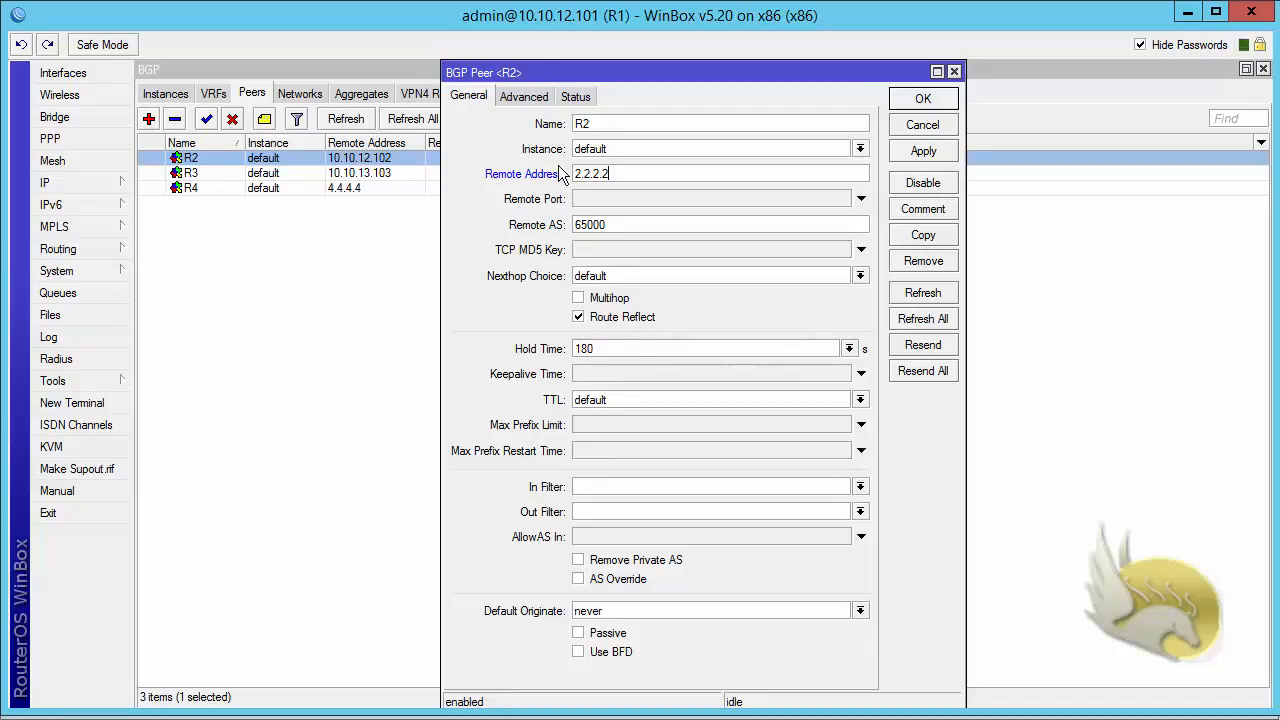
click(524, 97)
click(842, 143)
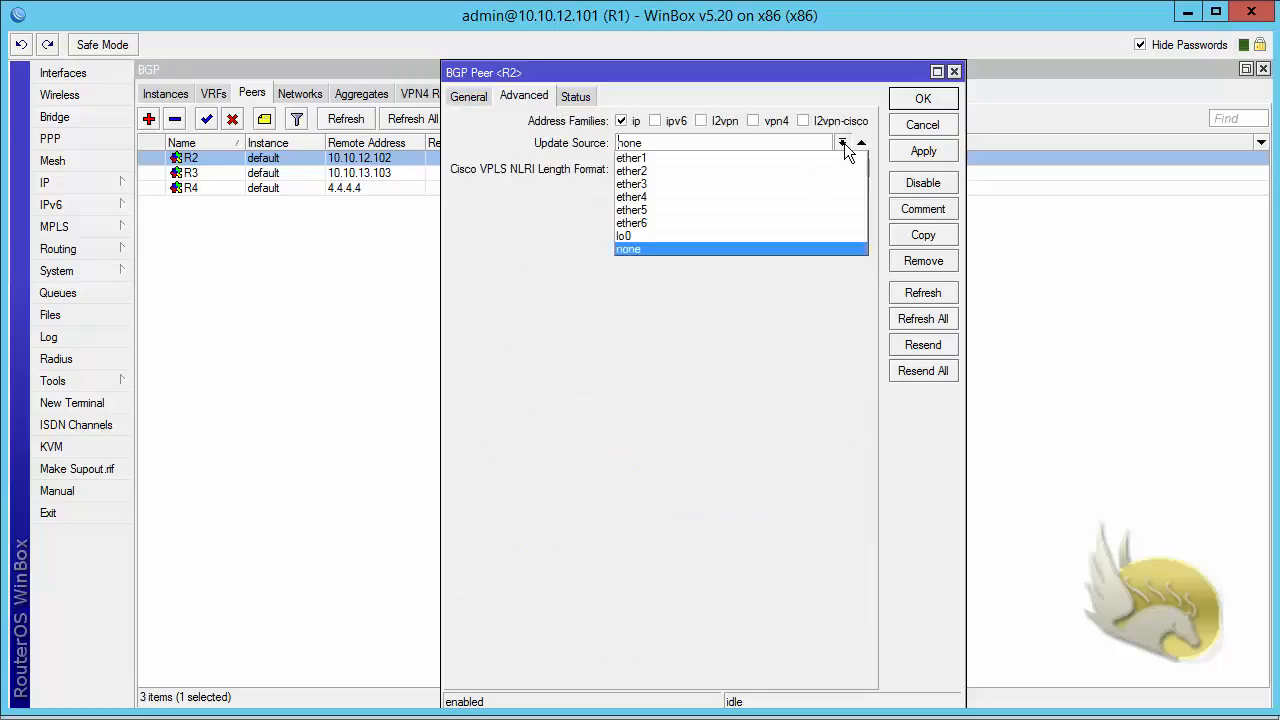
click(821, 233)
click(910, 100)
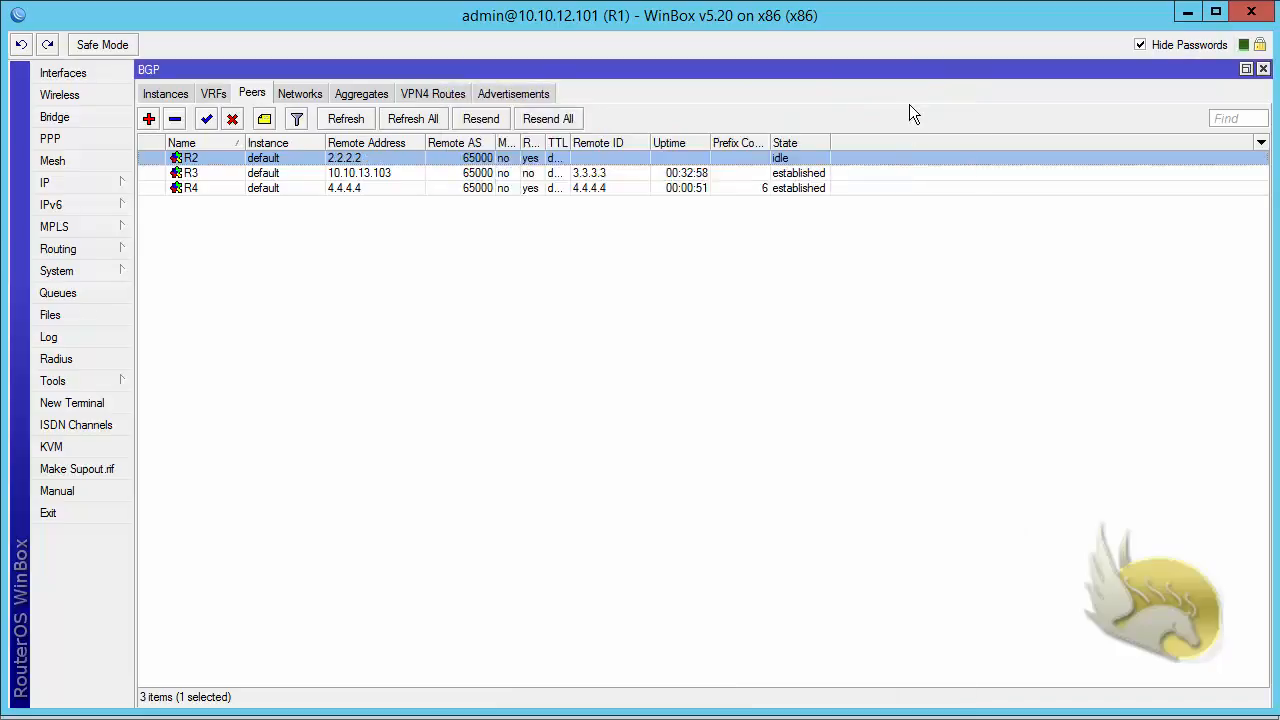
Step: Set R1's R3 peer to update source lo0 and remote address 3.3.3.3, enable Route Reflect, and save it
double_click(286, 173)
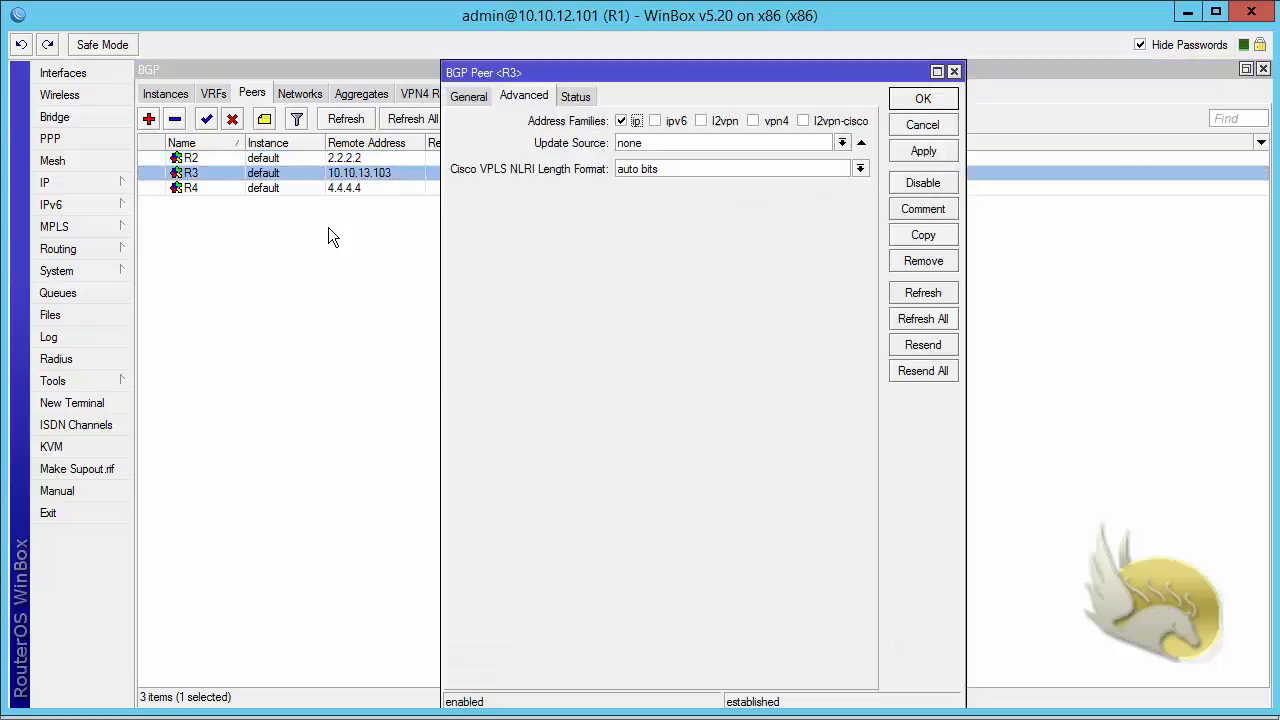
click(842, 143)
click(807, 236)
click(470, 96)
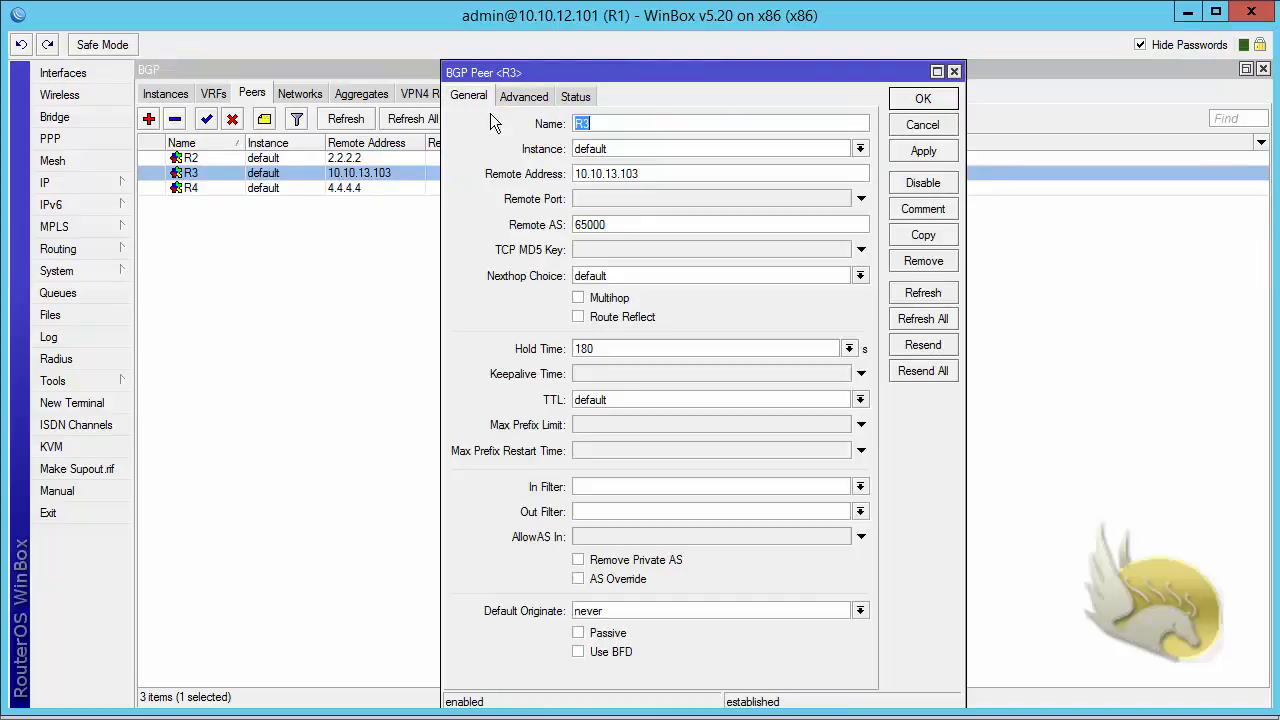
double_click(665, 170)
text(3.3.3.3)
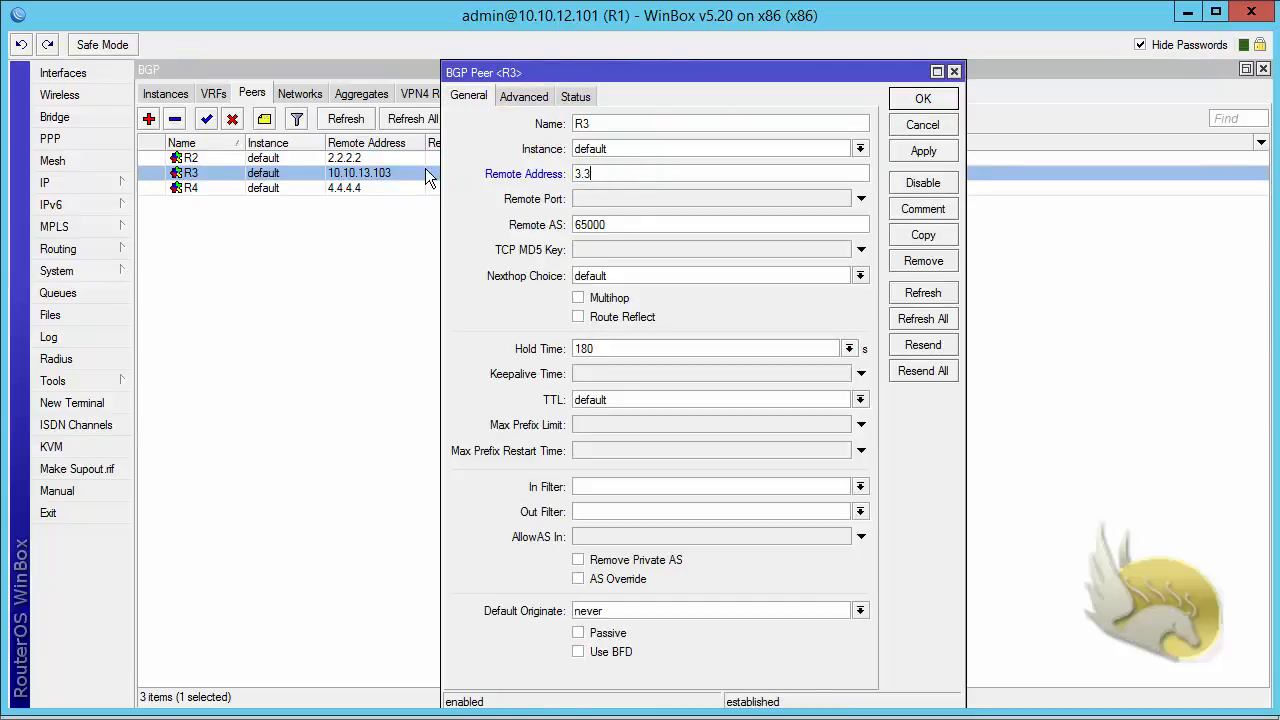
click(579, 318)
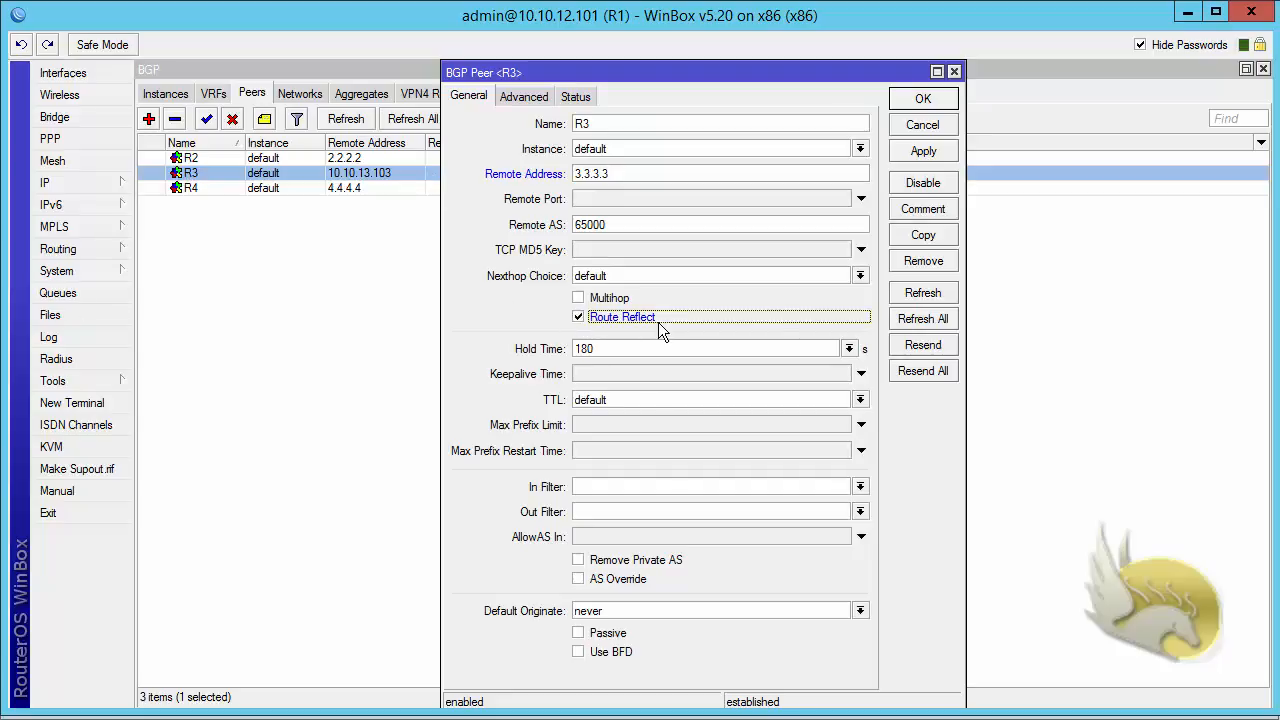
click(920, 101)
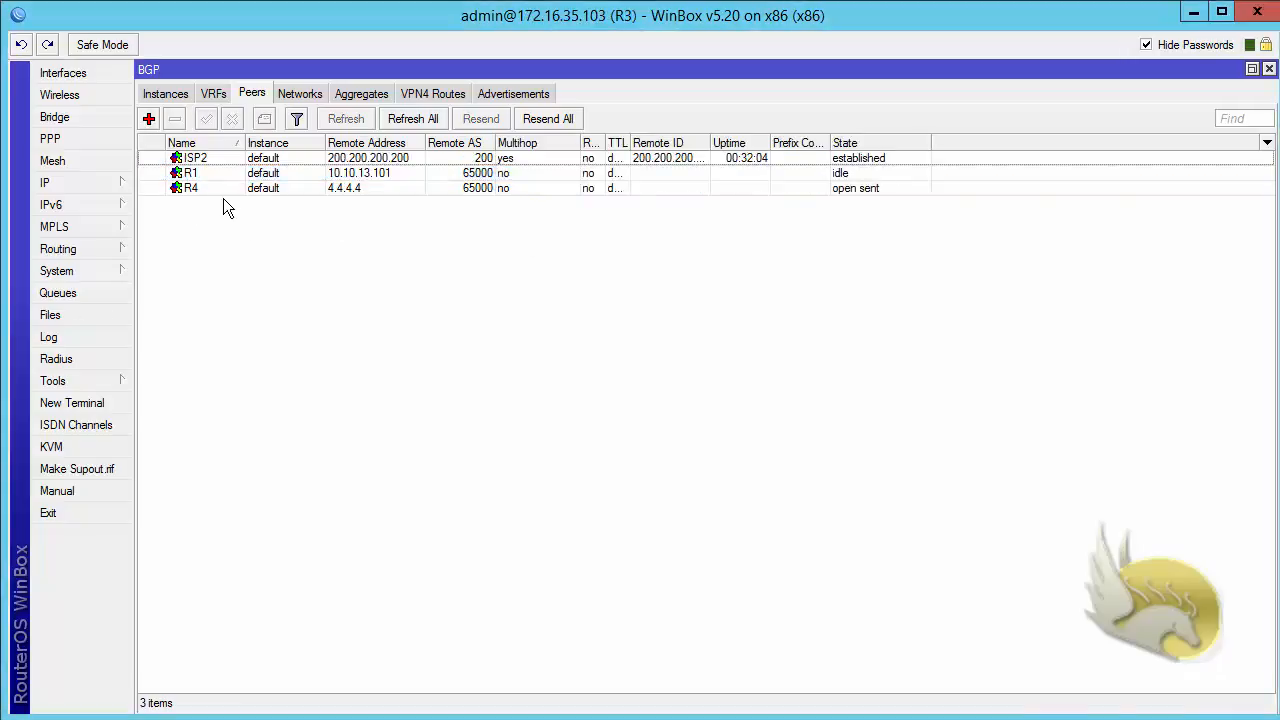
Step: On router R3, remove the R4 peer and set the R1 peer to update source lo0 and remote address 1.1.1.1, and save it
click(205, 189)
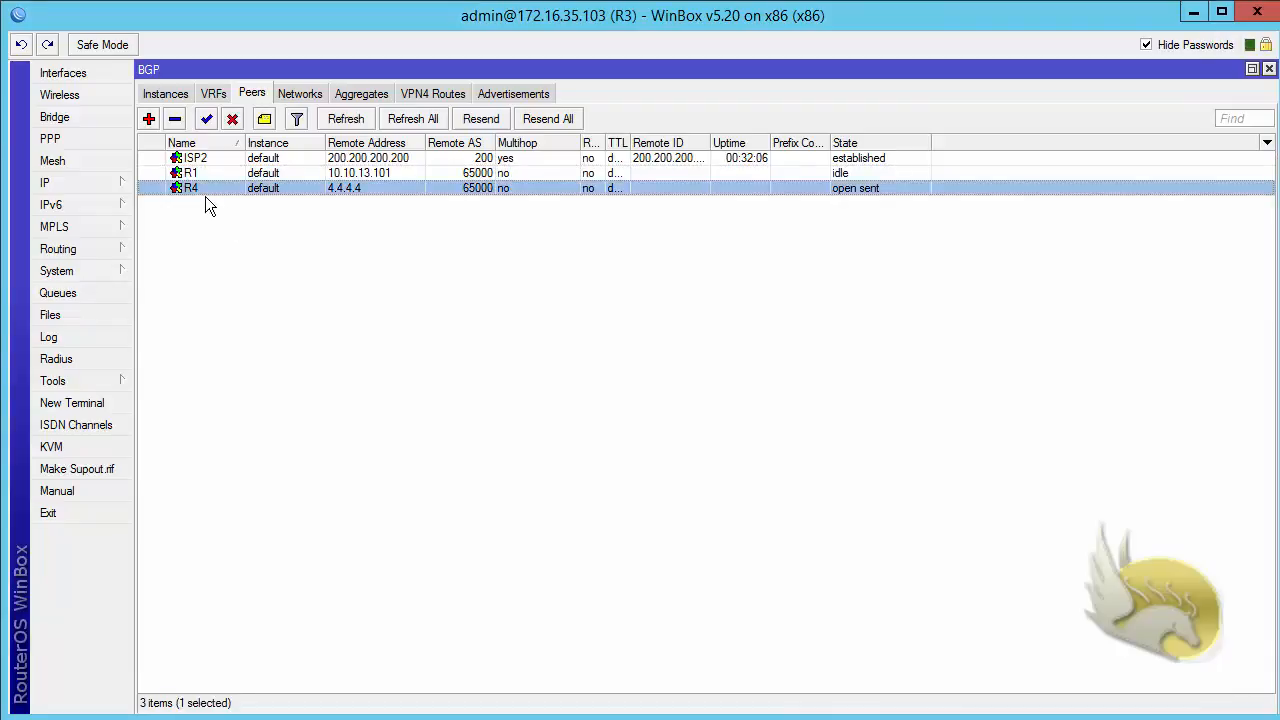
click(174, 120)
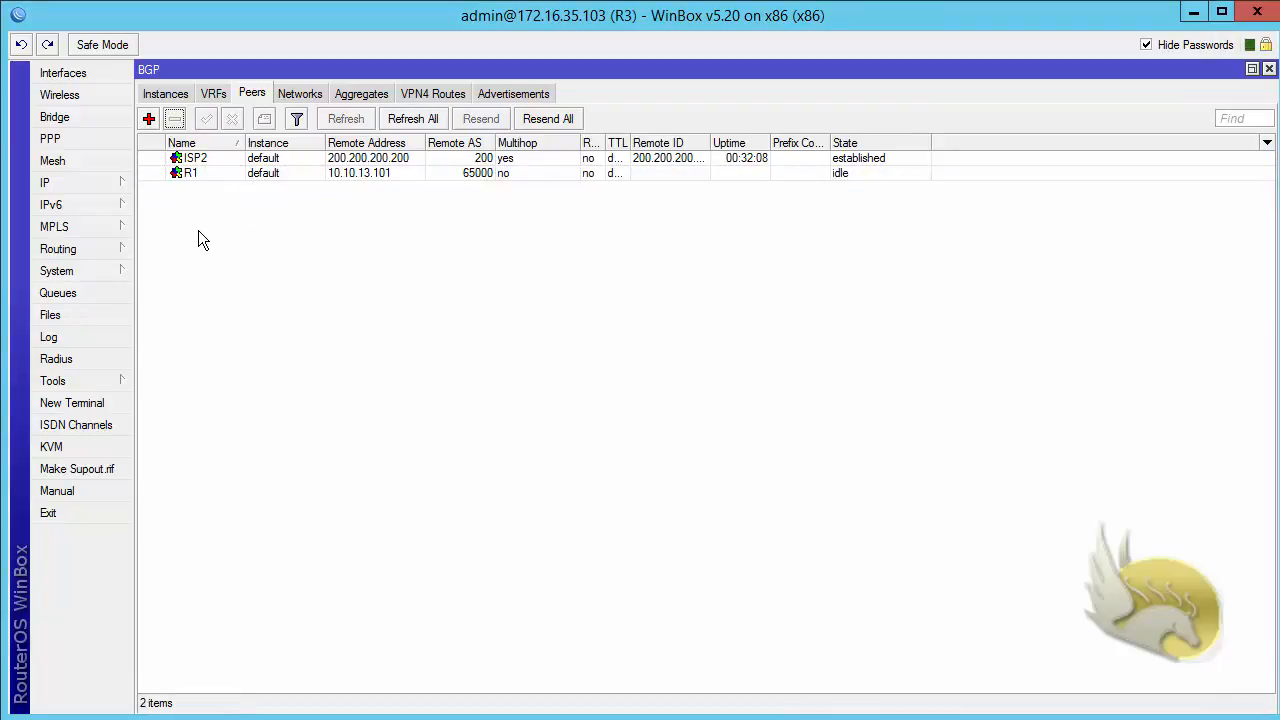
double_click(200, 174)
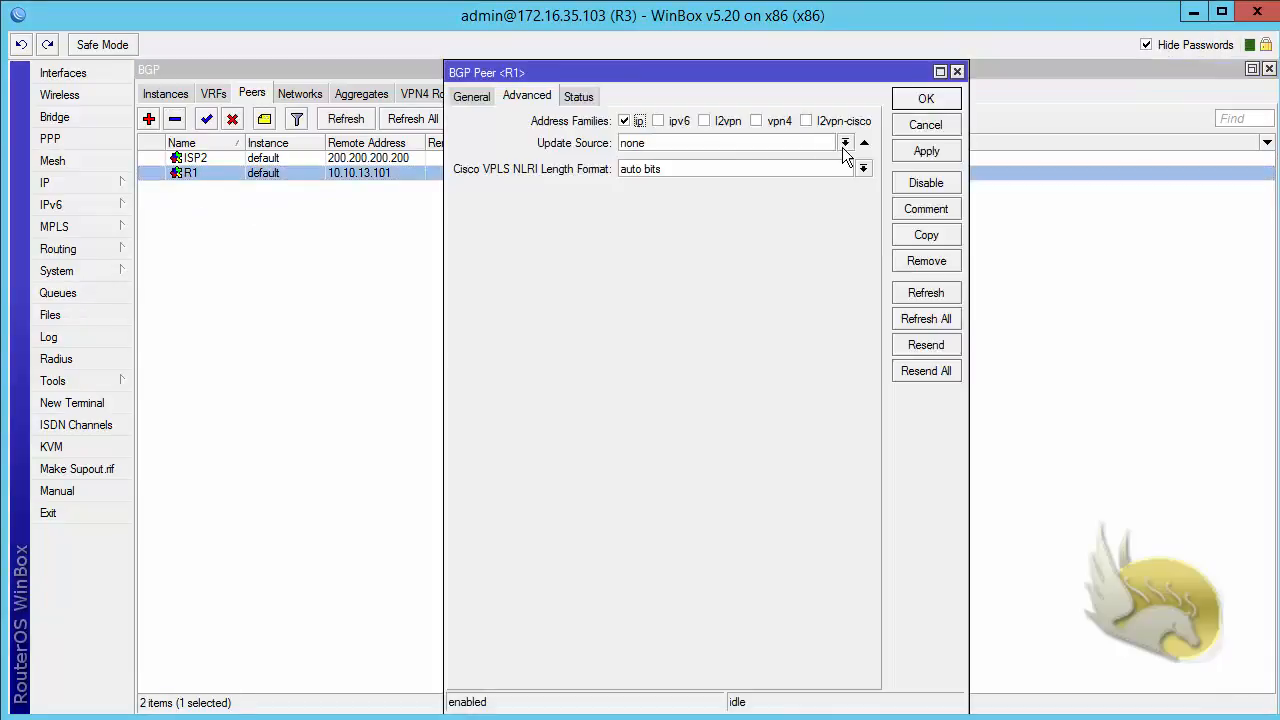
click(845, 143)
click(809, 239)
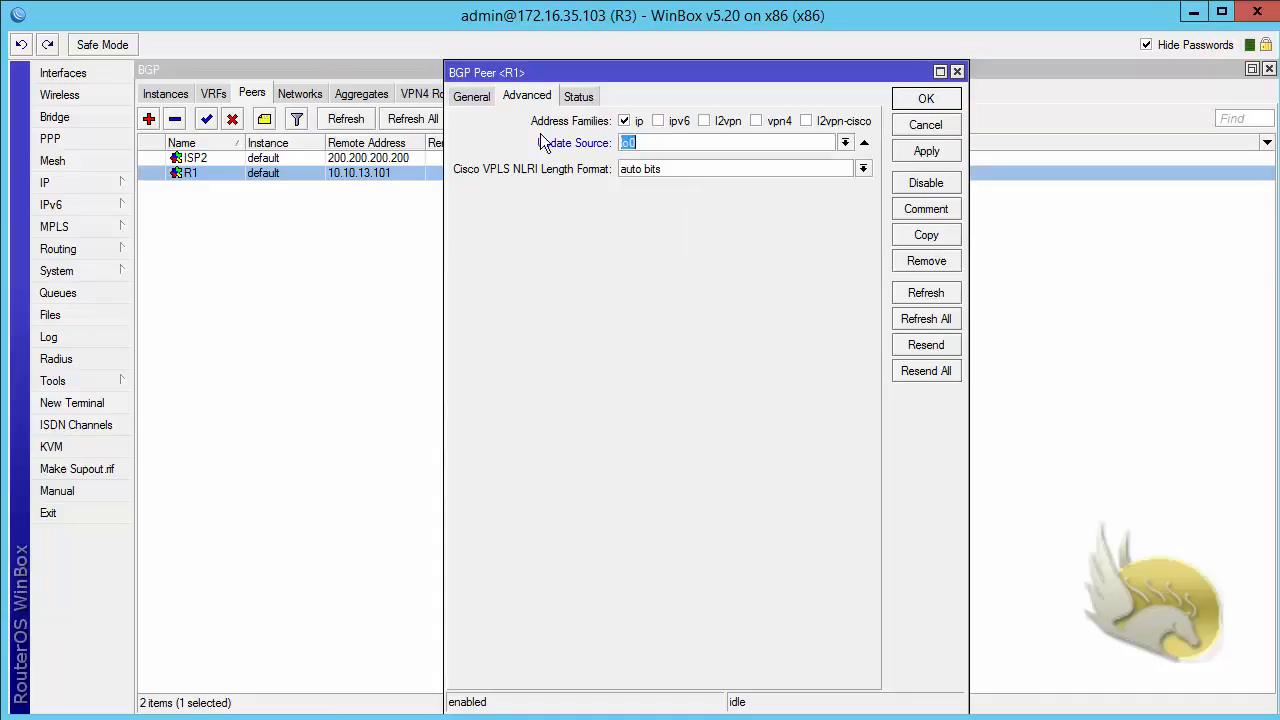
click(472, 97)
click(643, 172)
drag(643, 172, 489, 172)
text(1)
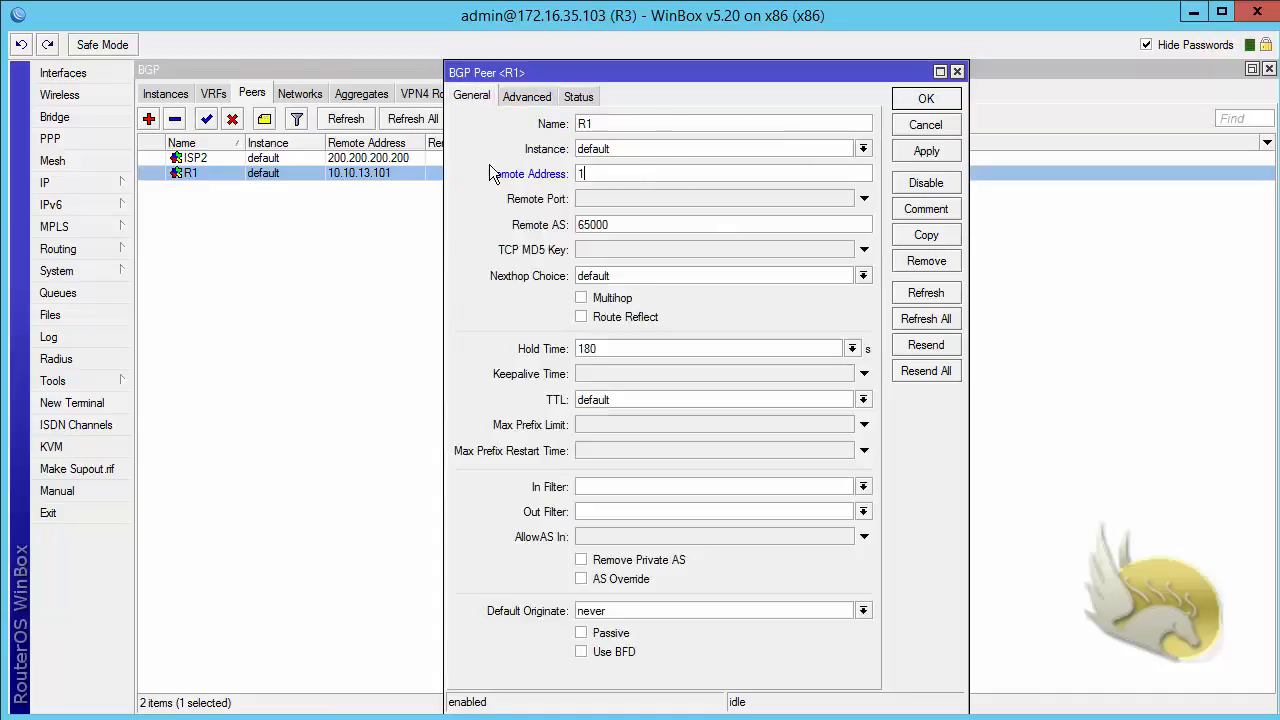
text(.1.1.1)
click(905, 100)
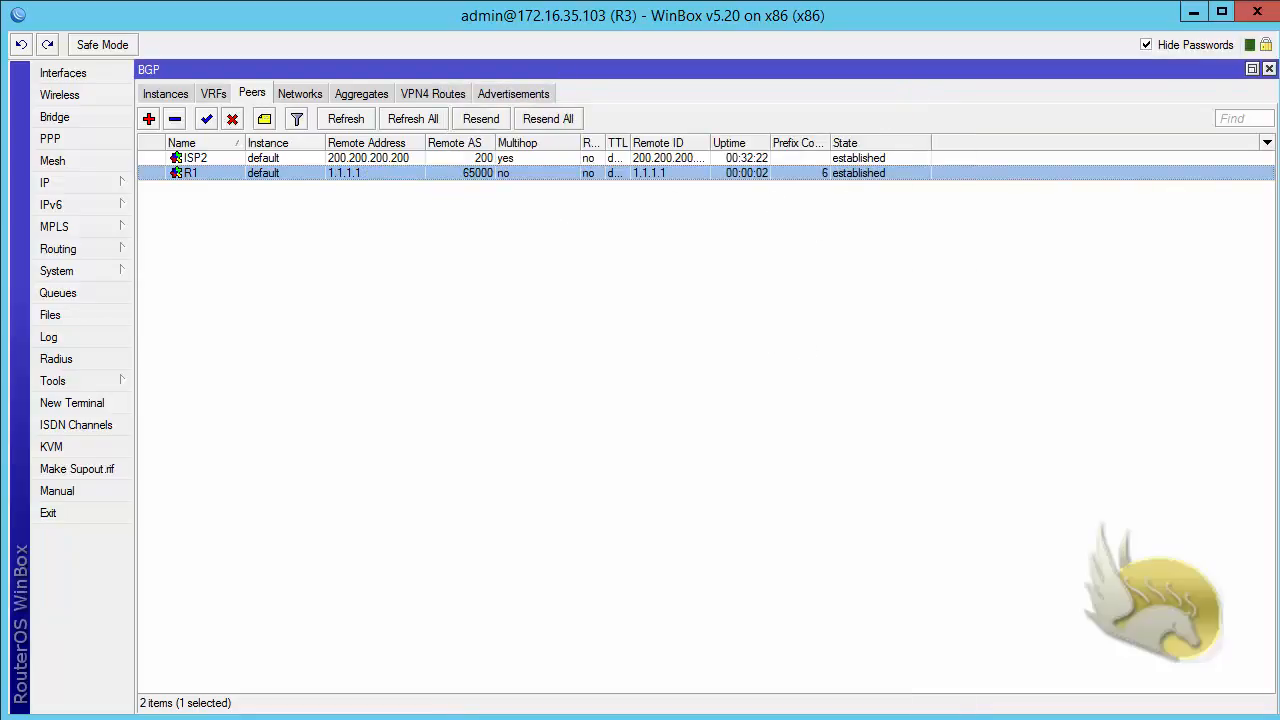
Step: Check the topology diagram and R1's BGP peers, and examine the BGP advertisements on R1 and R3
key(alt+Tab)
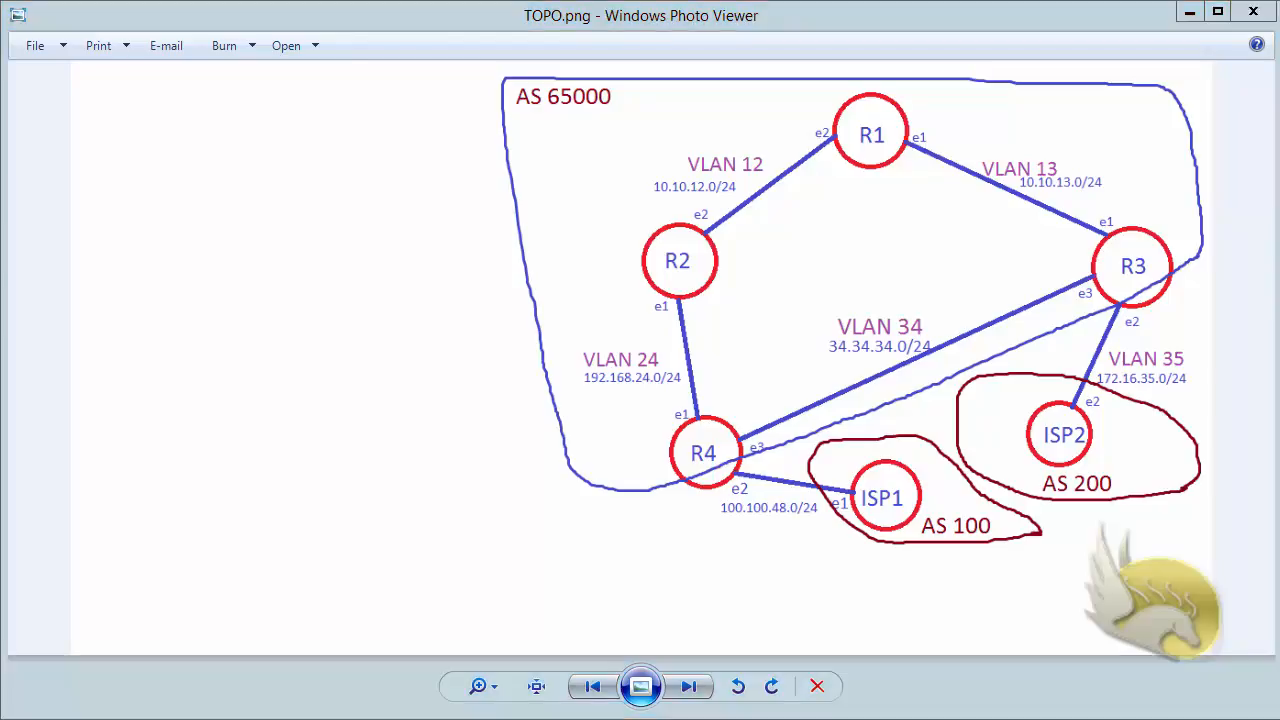
key(alt+Tab)
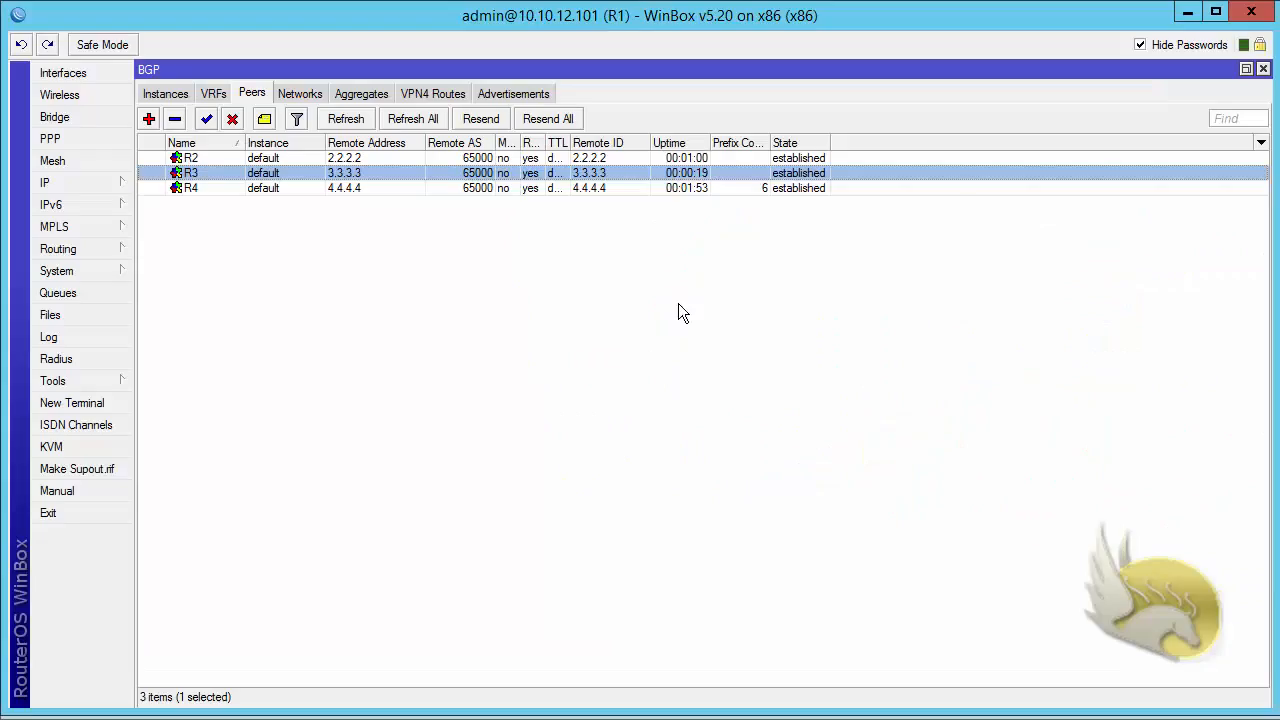
click(518, 95)
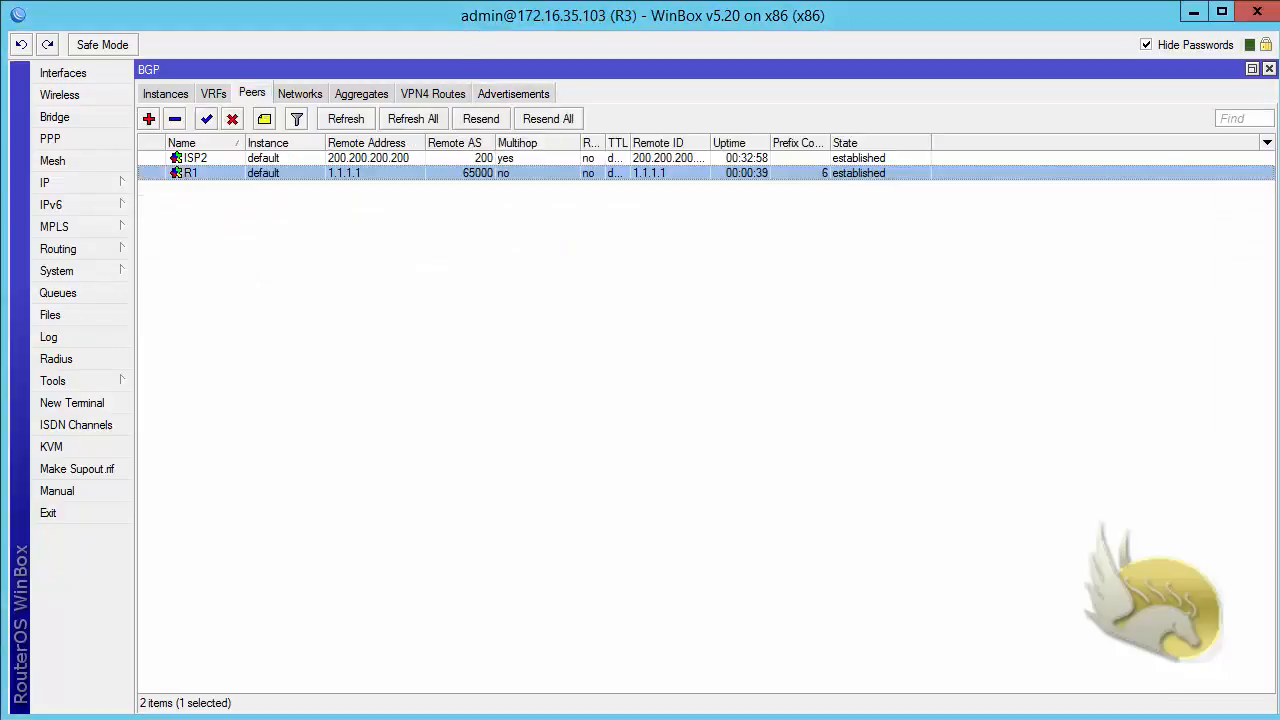
click(490, 93)
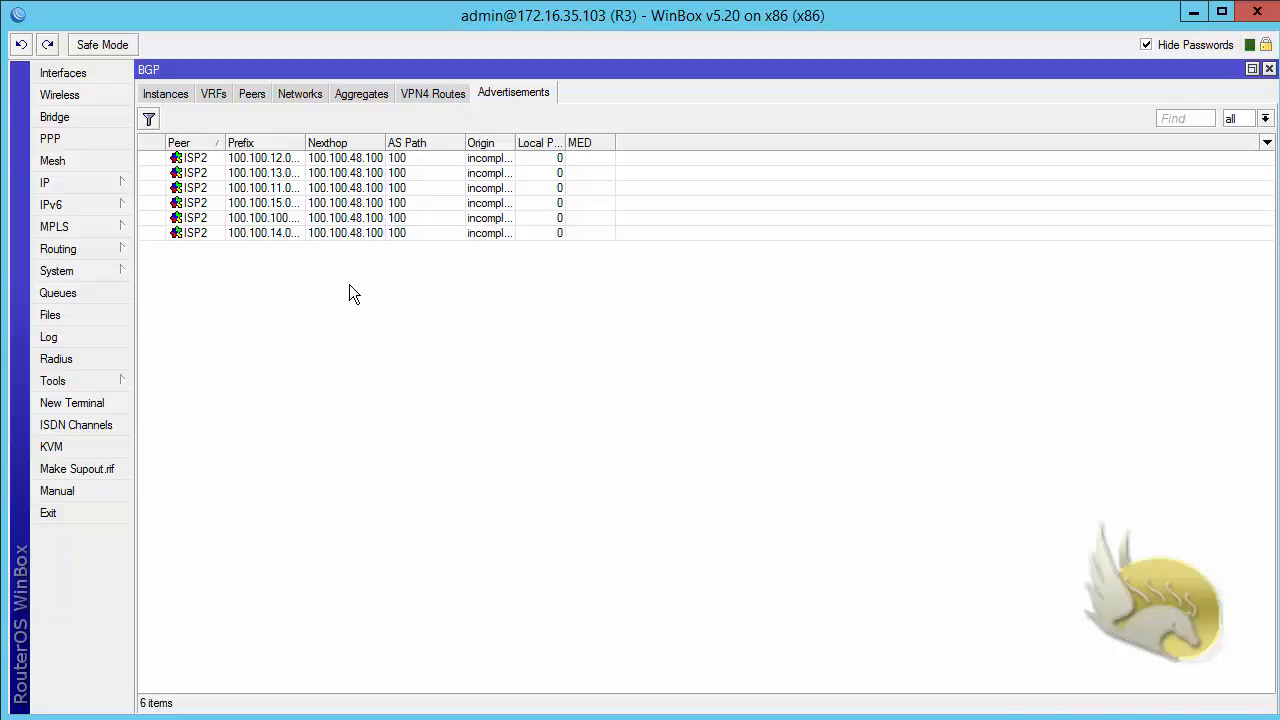
Step: Examine the BGP routes to the 100.100.x.x networks in R3's IP route list, and return to the topology diagram
click(87, 185)
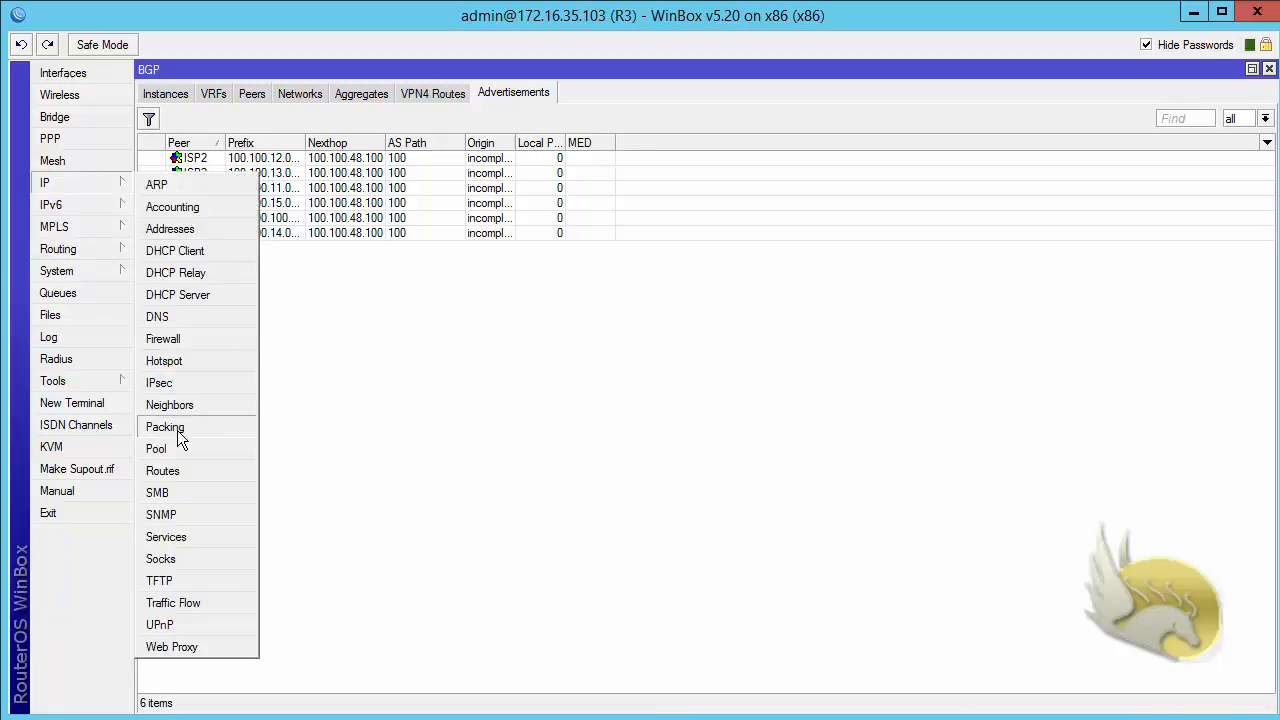
click(180, 471)
click(477, 472)
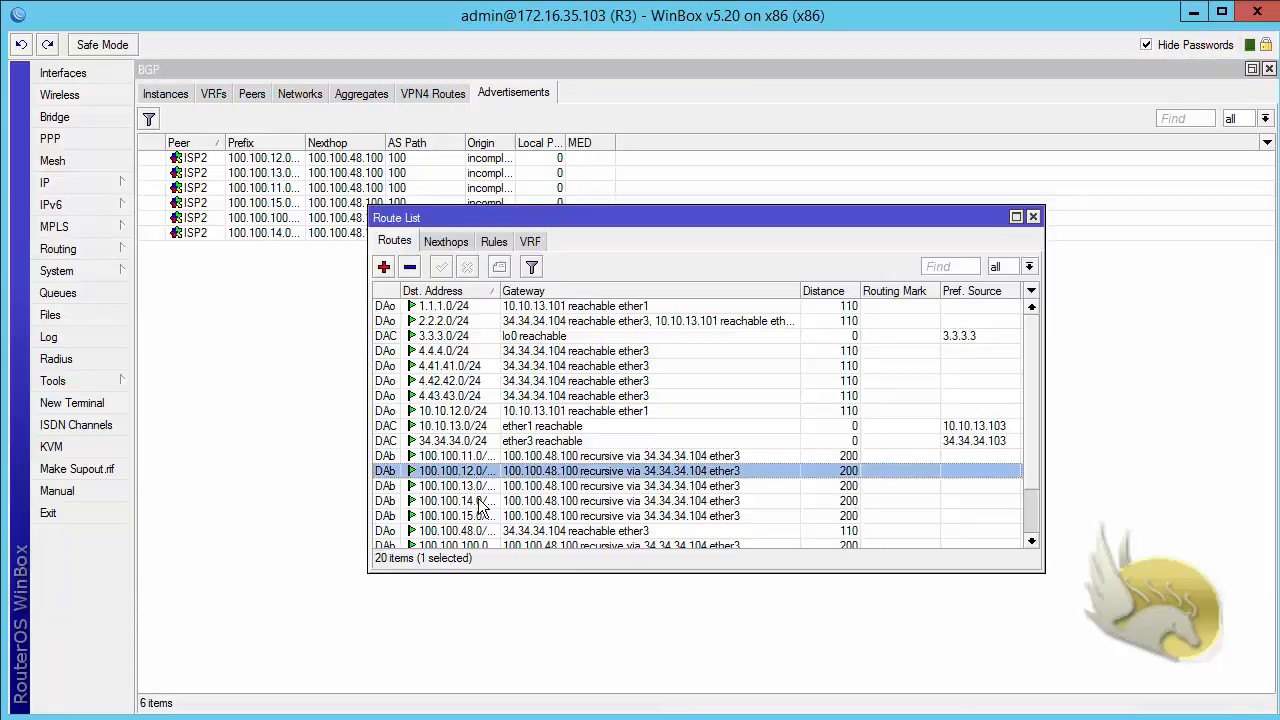
scroll(480, 505, down, 2)
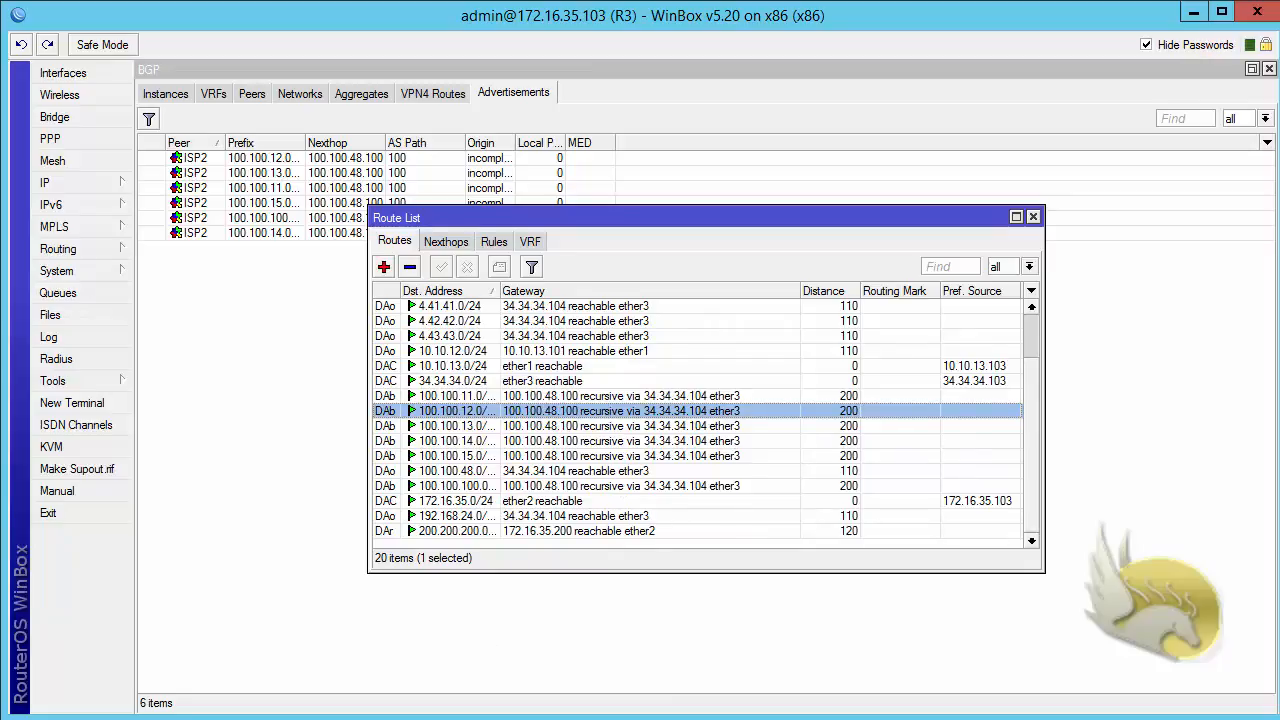
key(alt+Tab)
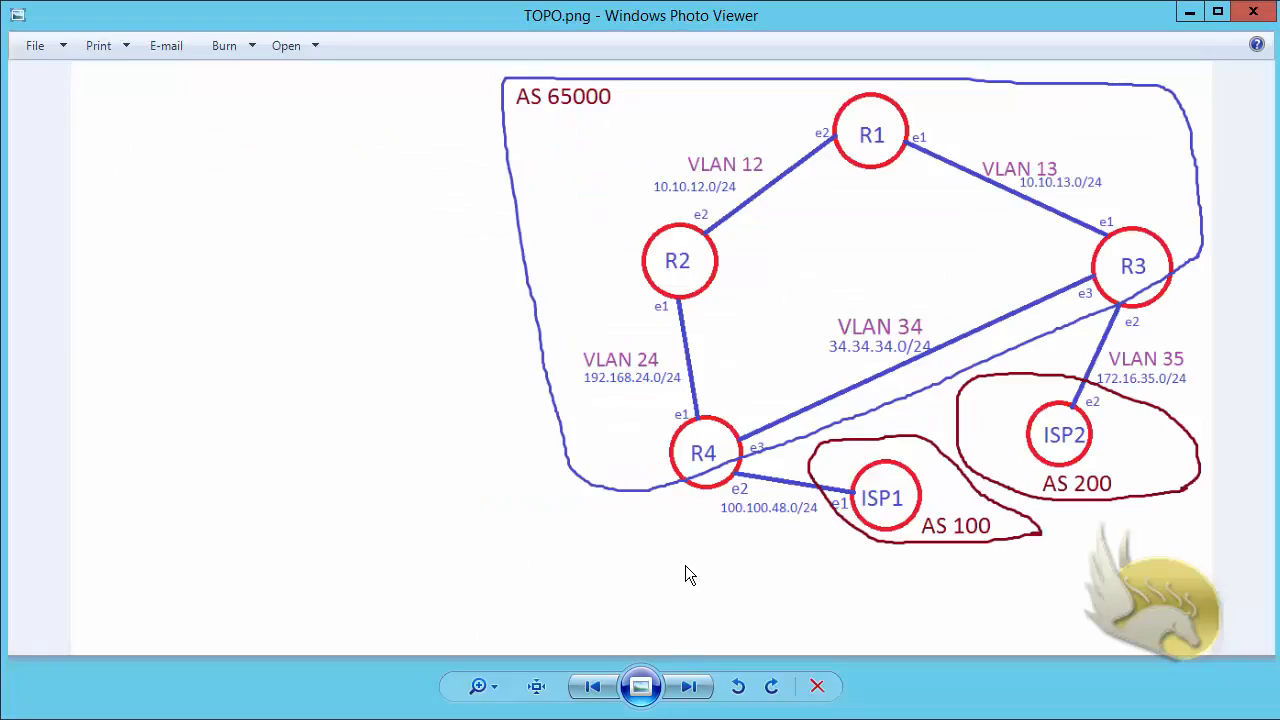